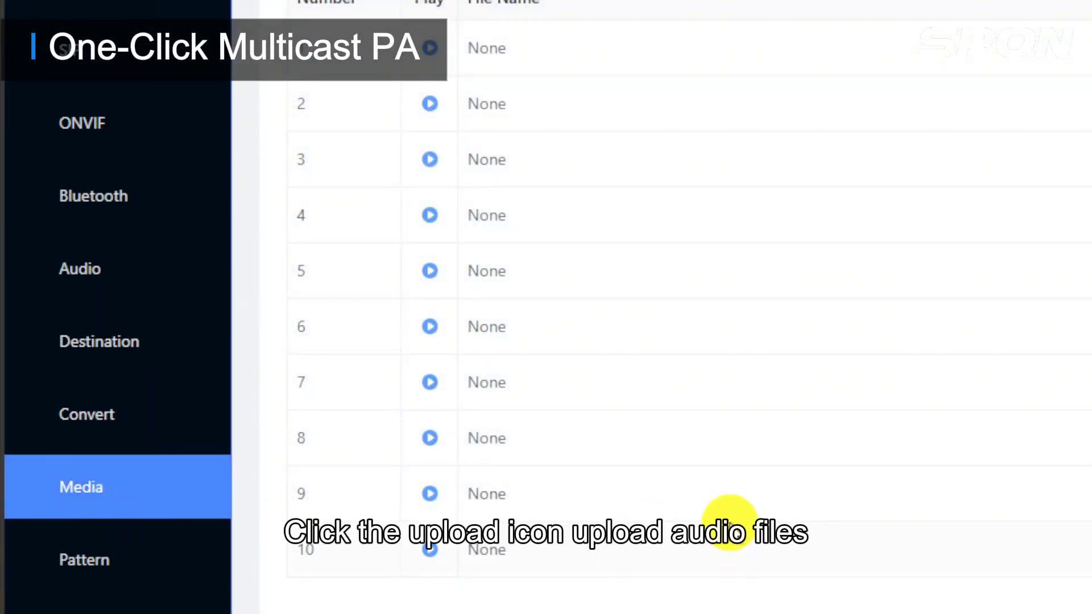
Upload Fire Alarm.wav to media slot 1 and the Creedence Clearwater Revival Green River mp3 to slot 2.
left_click(553, 320)
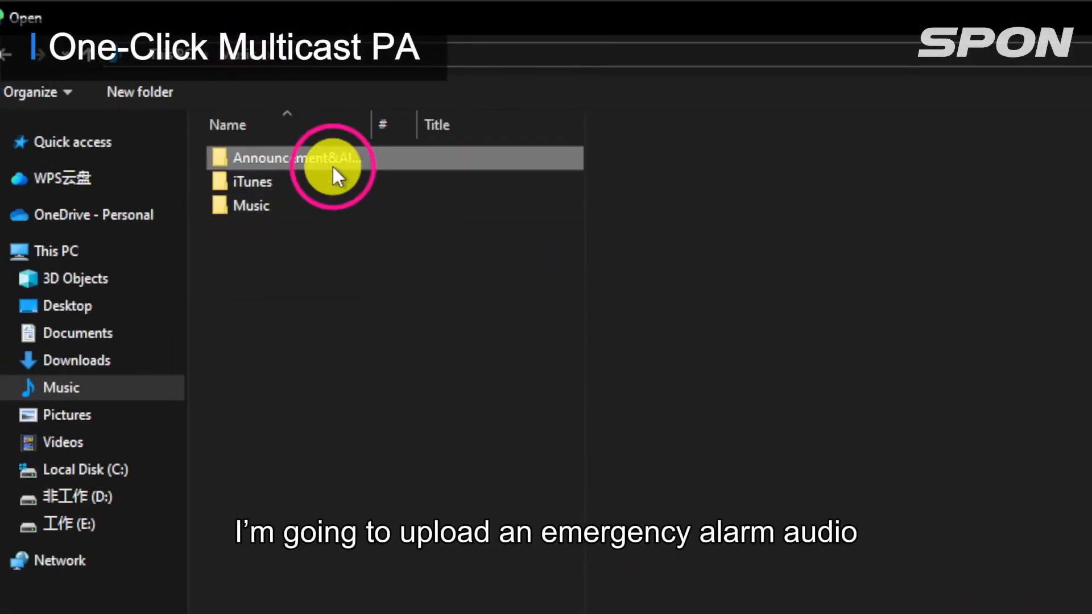
double_click(333, 166)
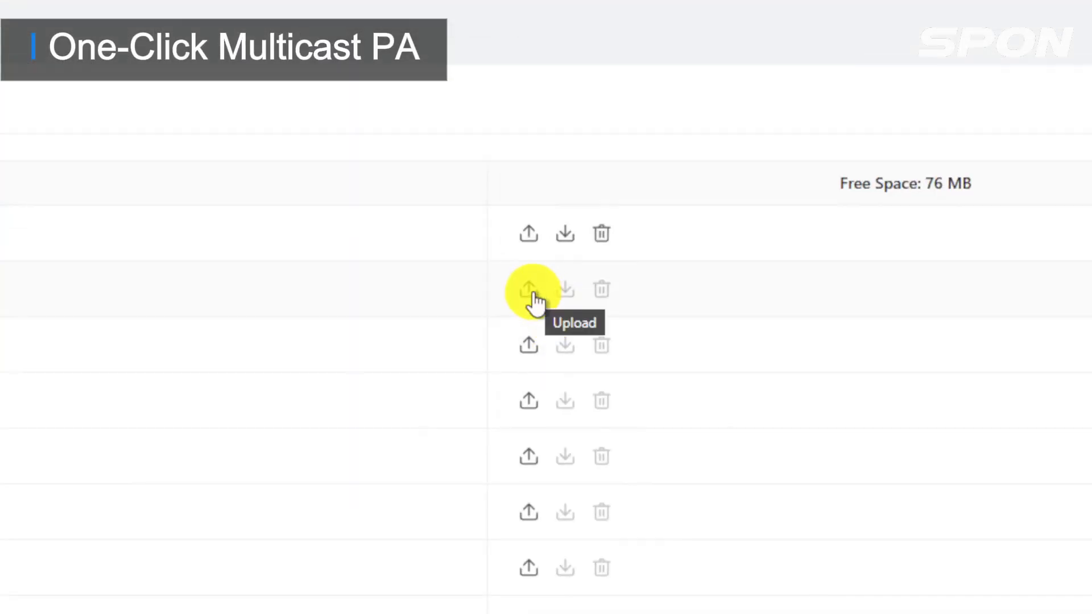
left_click(532, 293)
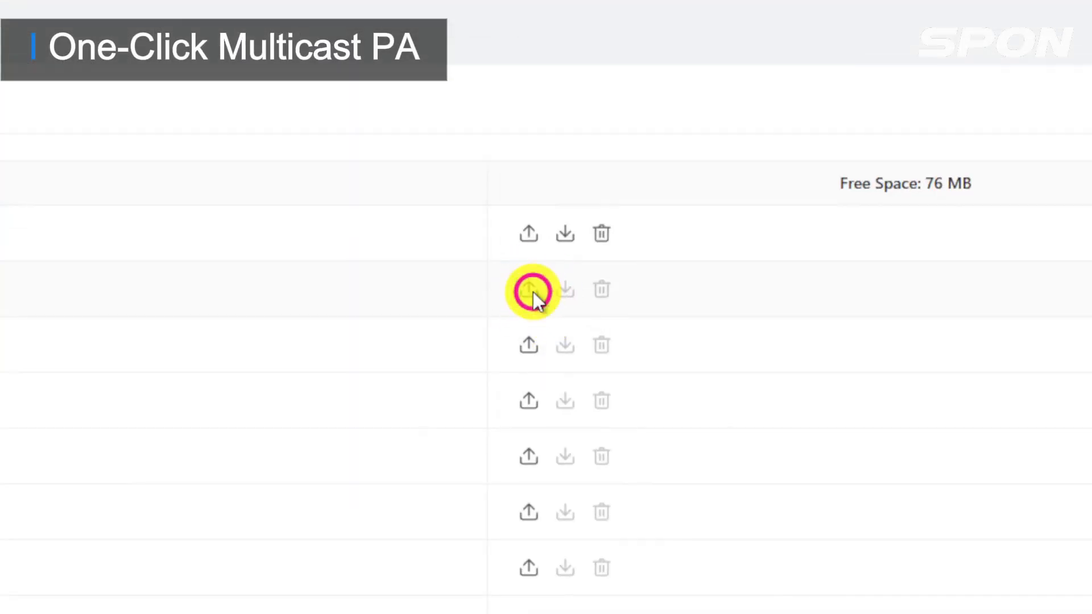
left_click(274, 57)
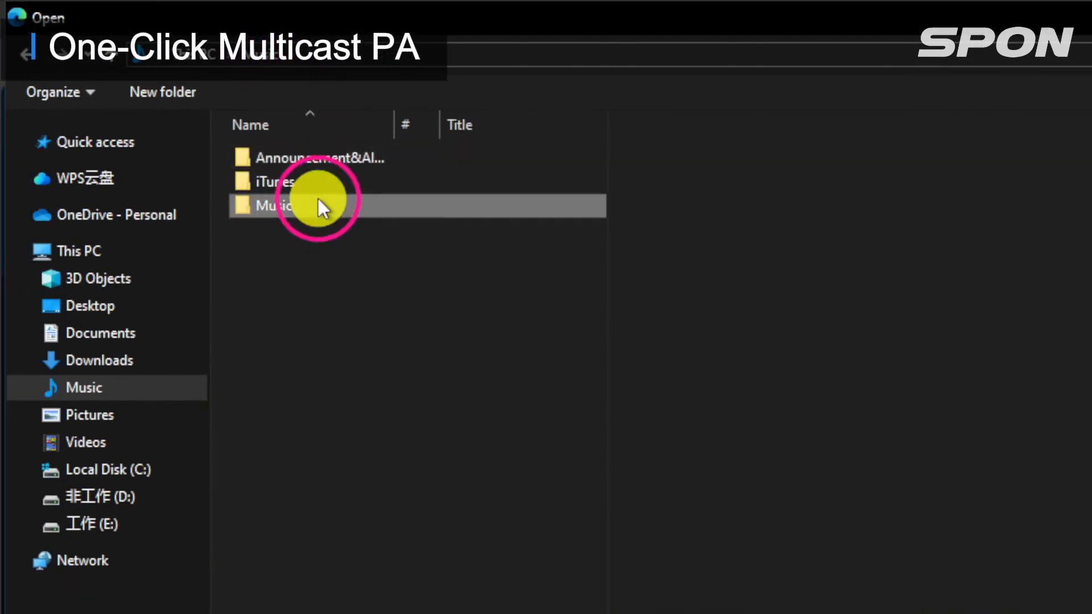
double_click(381, 202)
left_click(414, 185)
double_click(414, 186)
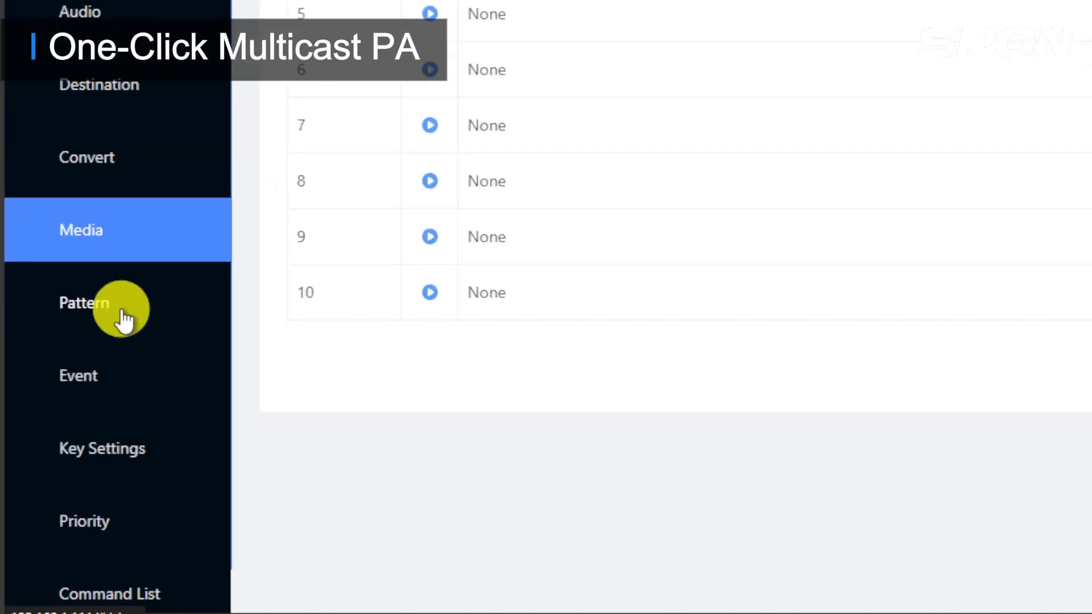
Rename pattern 1 to Emergency Alarm and assign it Fire Alarm.wav.
left_click(61, 453)
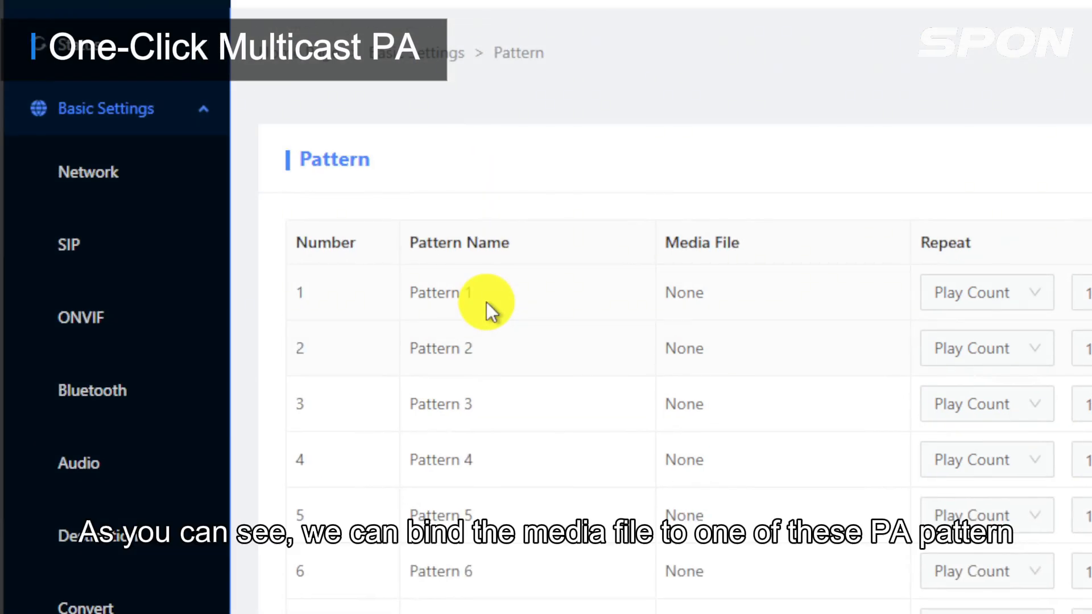
double_click(467, 302)
type("Emergency Alarm")
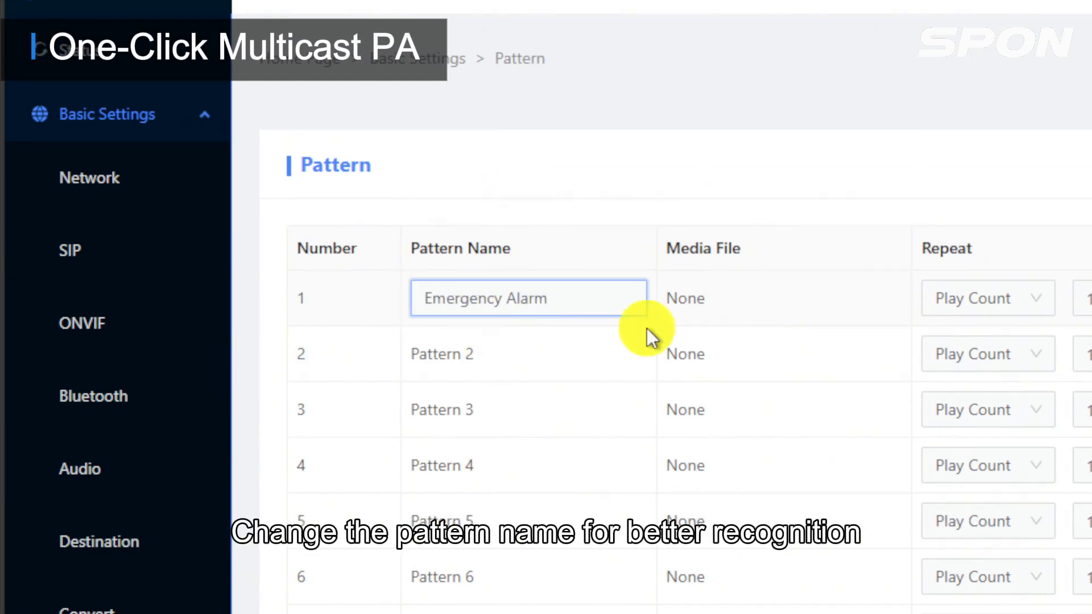
left_click(681, 307)
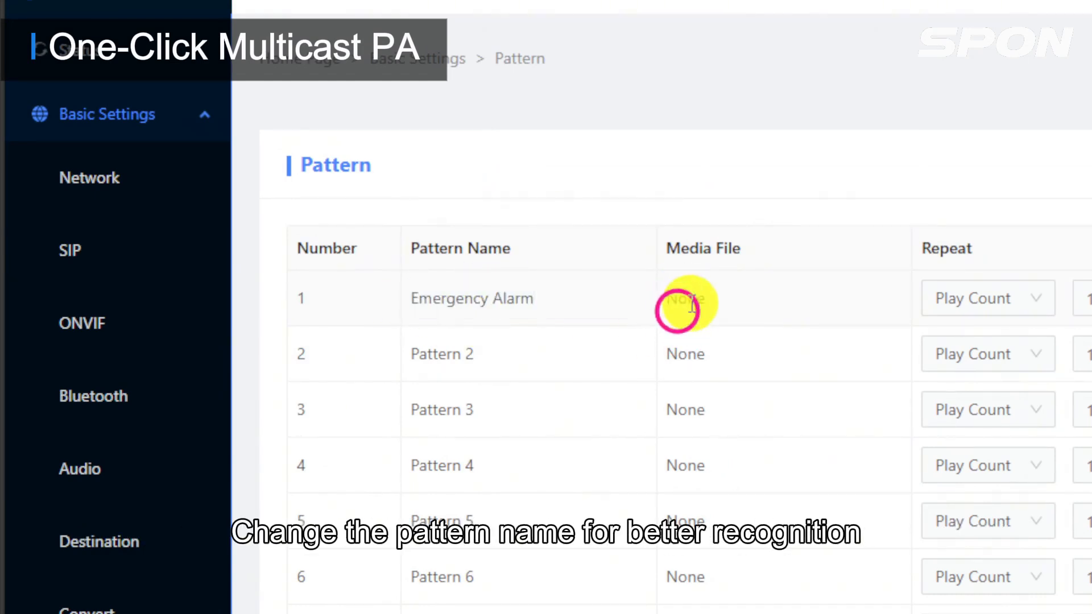
left_click(729, 292)
left_click(764, 307)
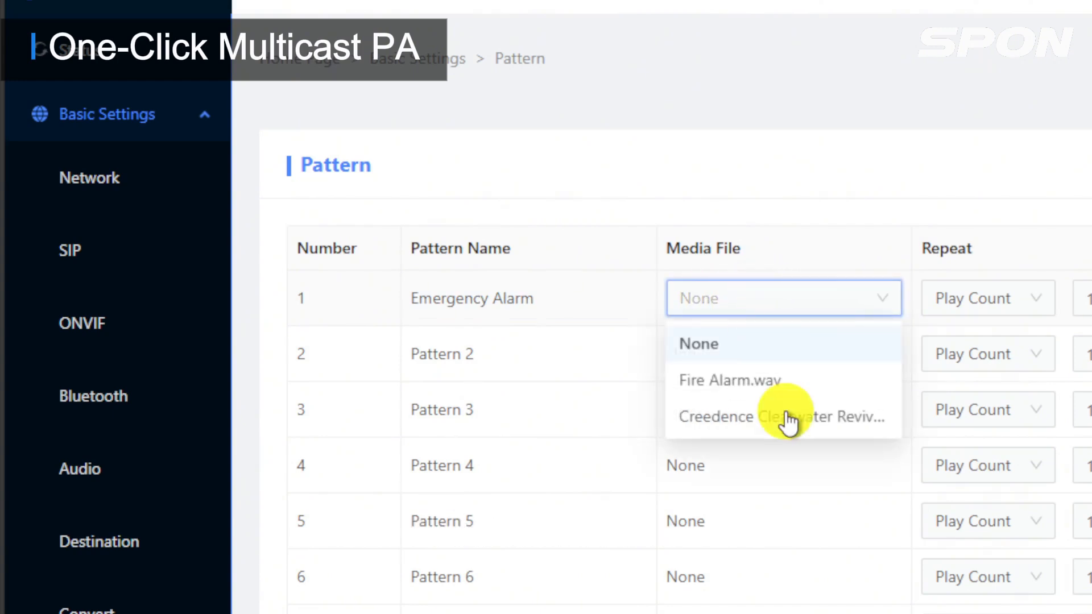
left_click(782, 384)
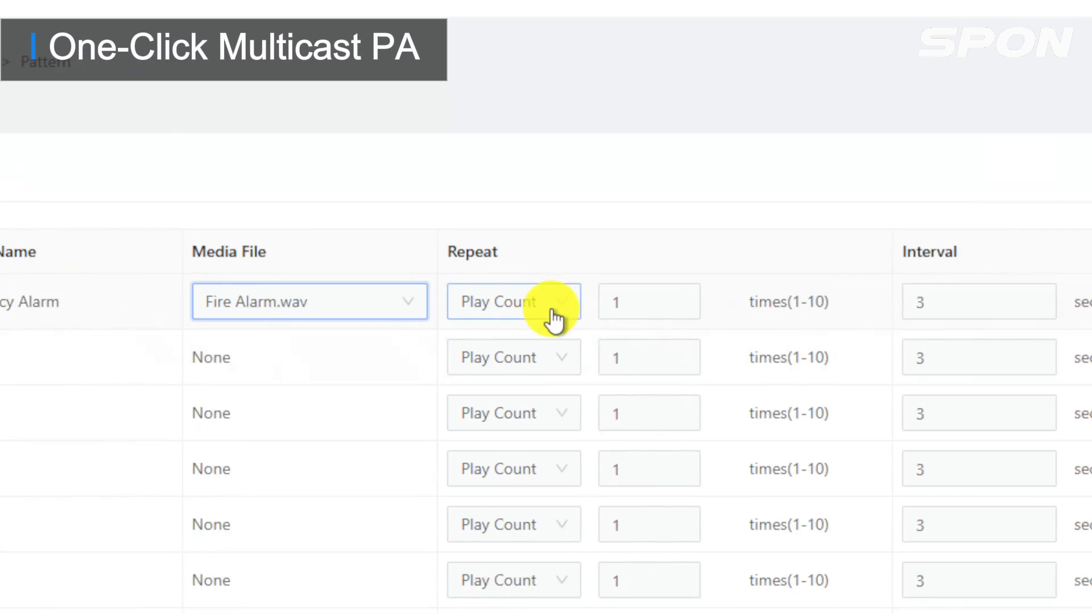
Make pattern 1 repeat by duration for 10 seconds with a 0-second interval.
left_click(551, 313)
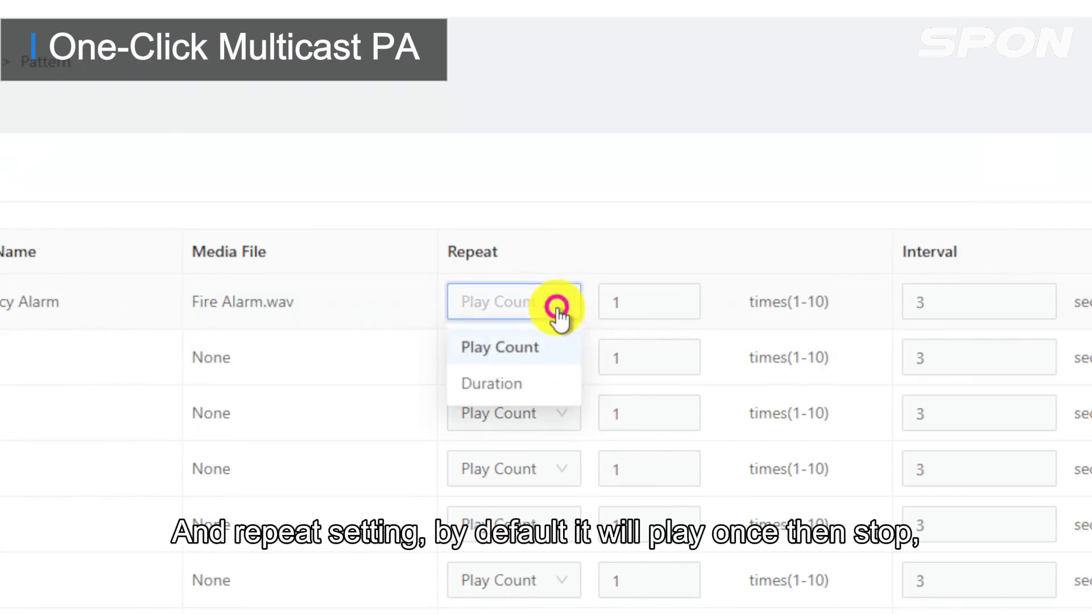
left_click(543, 383)
left_click_drag(648, 299, 609, 302)
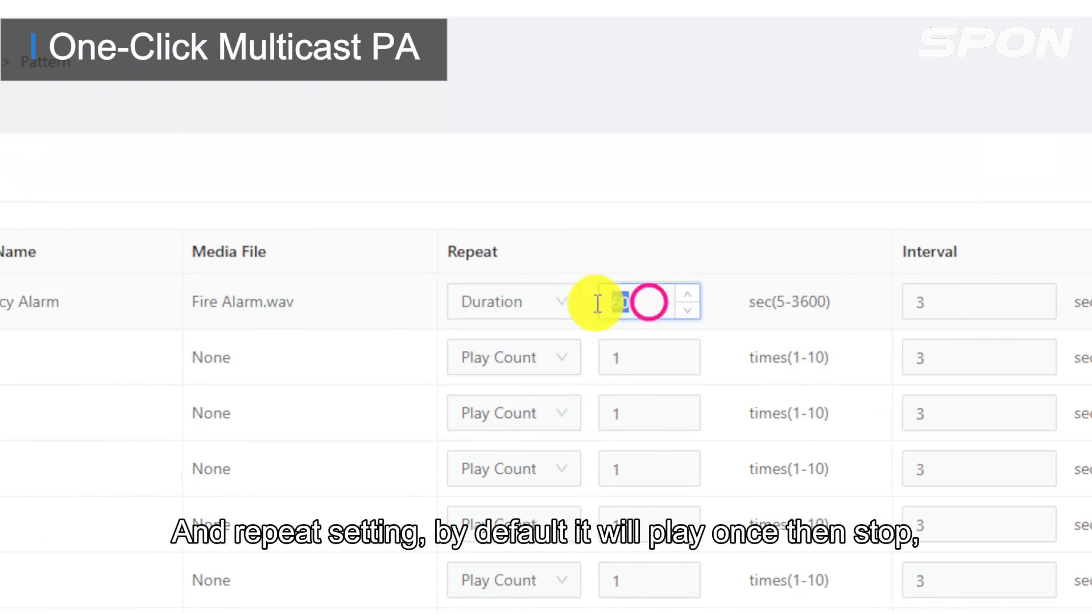
type("10")
left_click(673, 237)
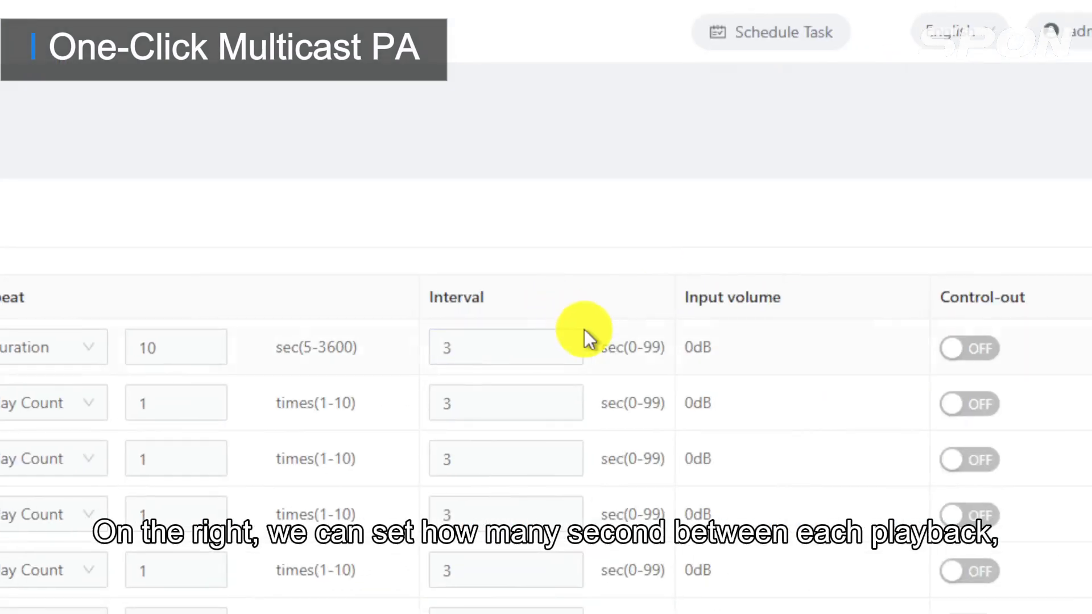
left_click(570, 356)
left_click(570, 355)
left_click(570, 354)
left_click(590, 280)
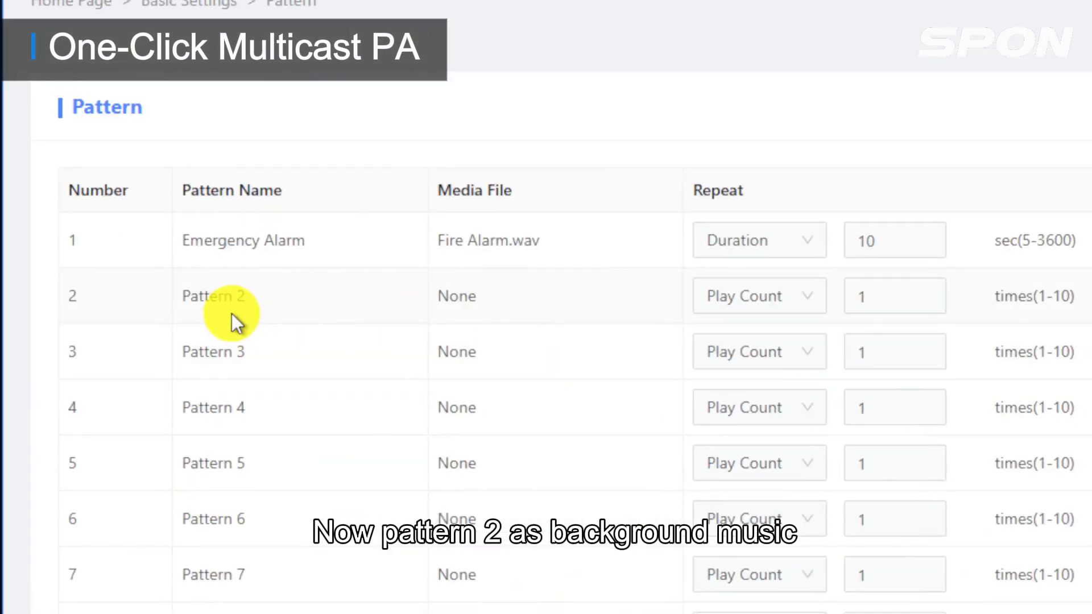
Name pattern 2 Background Music, give it Creedence Clearwater Revival - Green River.mp3, and save.
left_click(235, 297)
left_click_drag(280, 294, 190, 294)
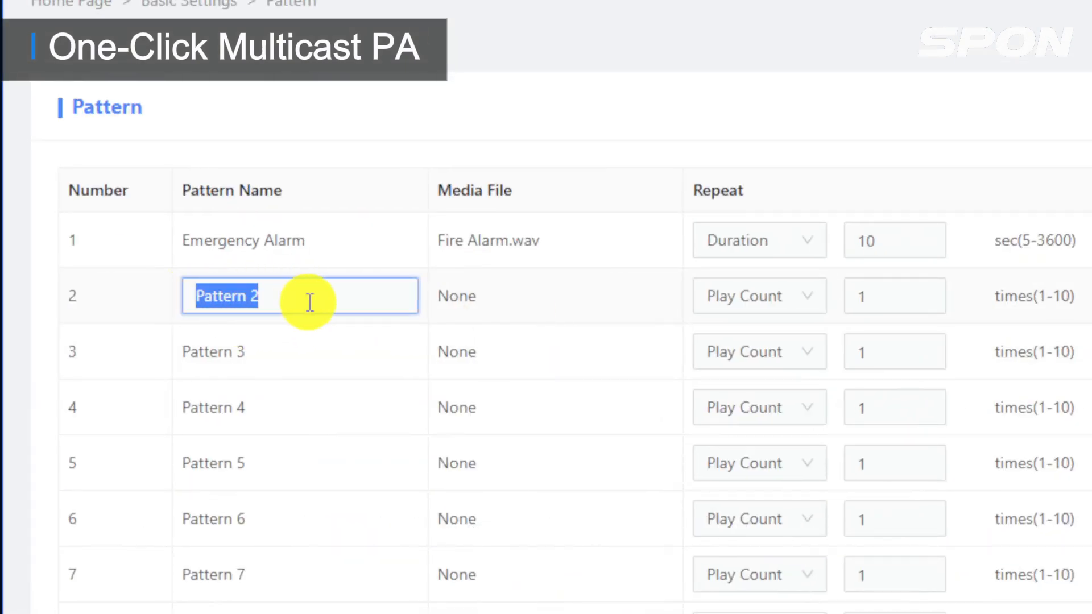
type("Background Music")
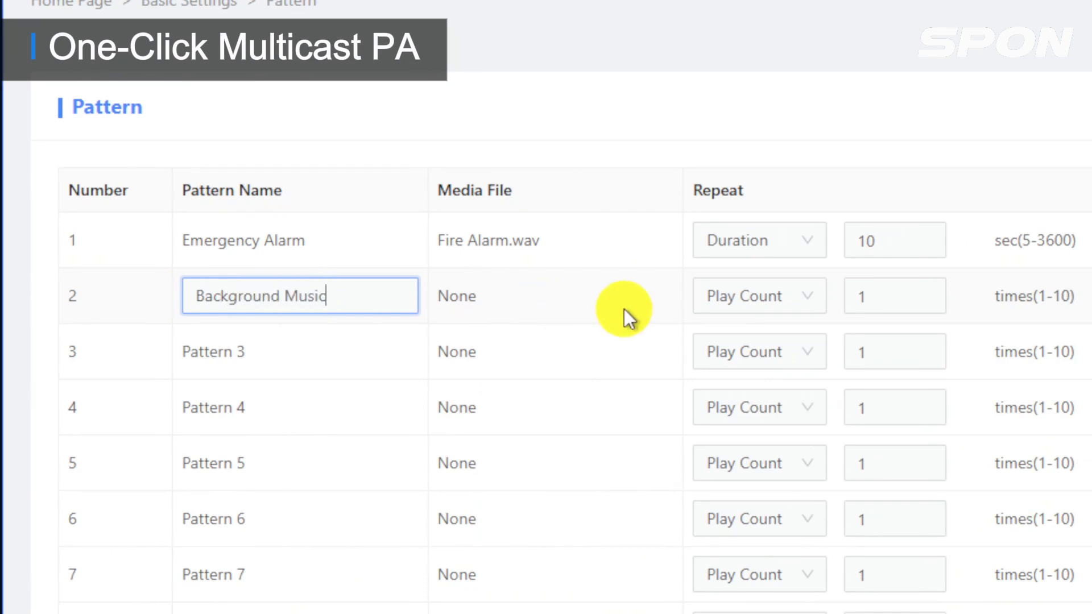
left_click(592, 292)
left_click(577, 311)
left_click(566, 421)
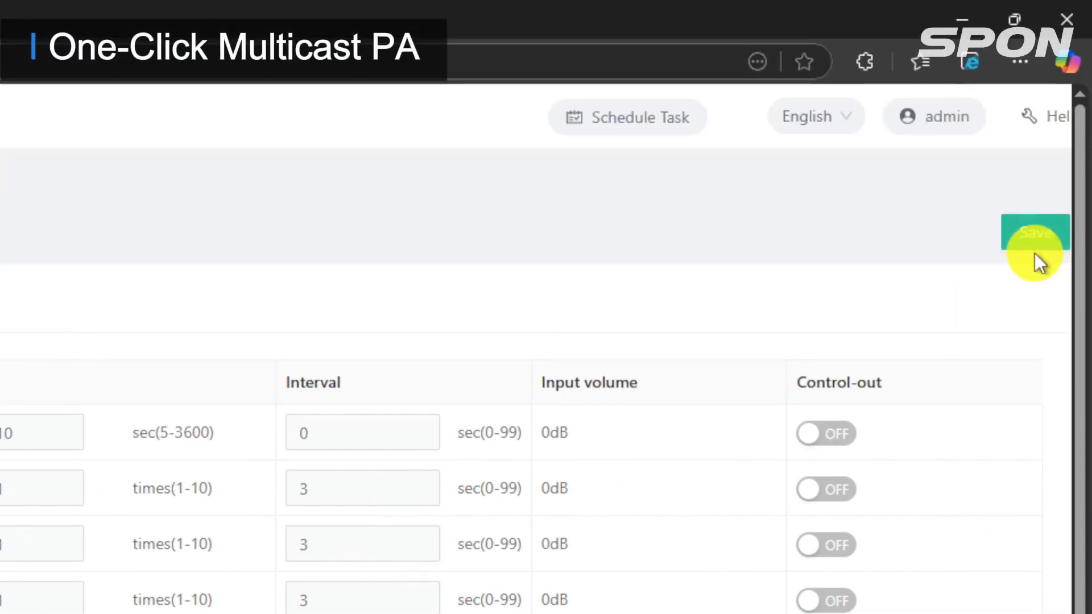
left_click(1038, 246)
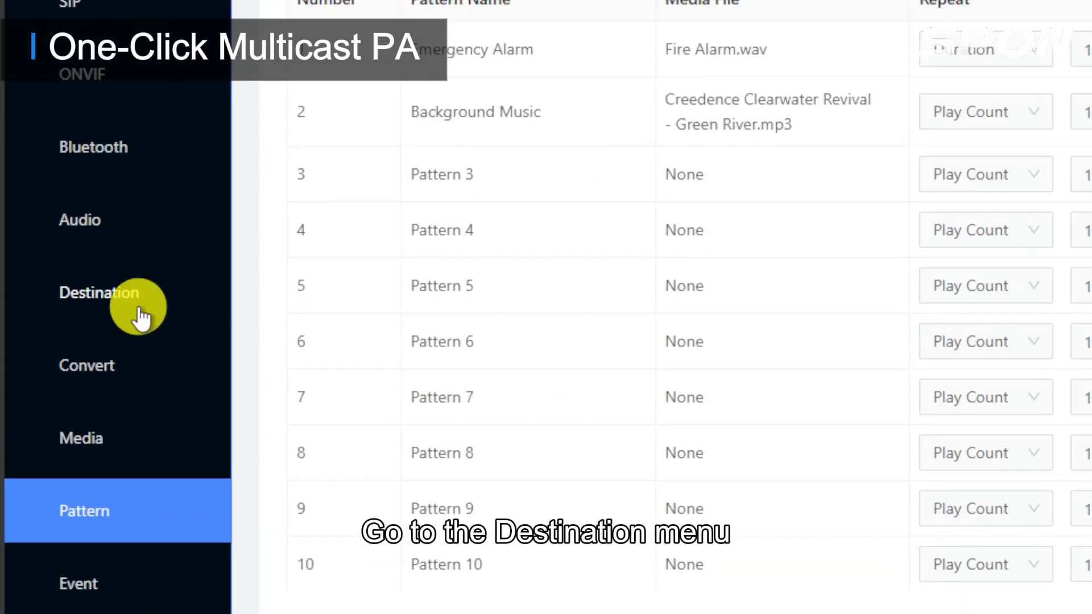
Show the Destination page listing Multicast 1–10 at 239.239.14.1–10 on ports 48000–48018.
left_click(71, 348)
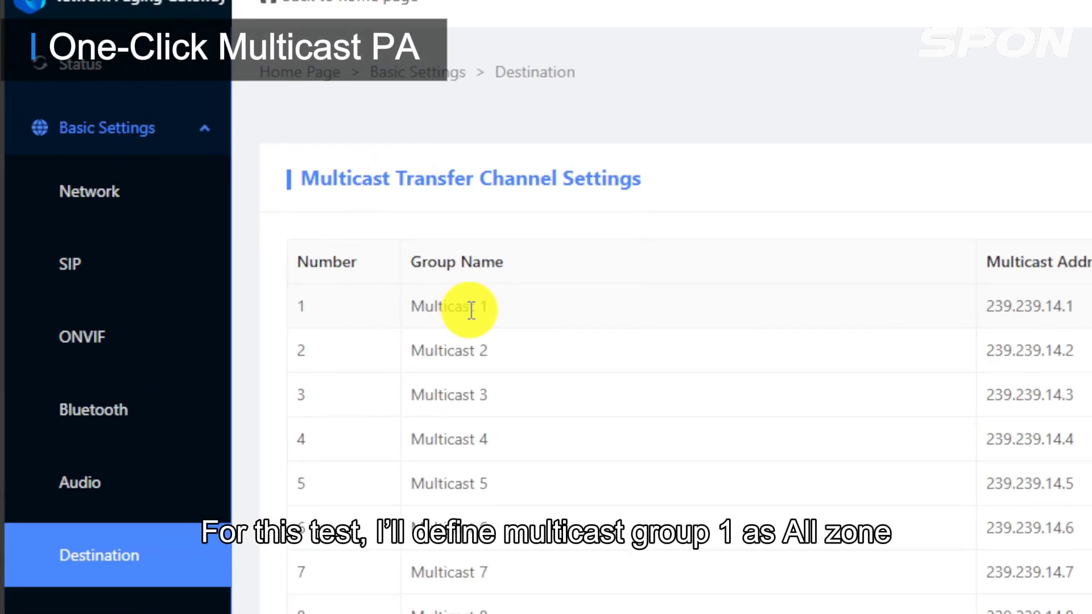
Rename multicast group 1 to All zone.
left_click(234, 215)
left_click_drag(253, 215, 228, 217)
left_click_drag(455, 313, 427, 311)
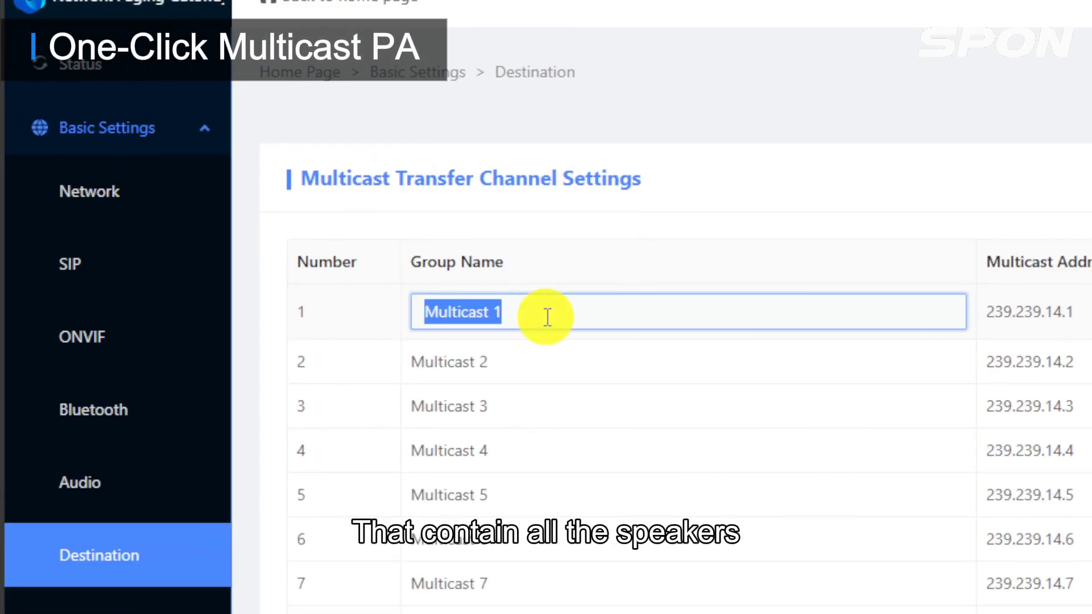
type("All zone")
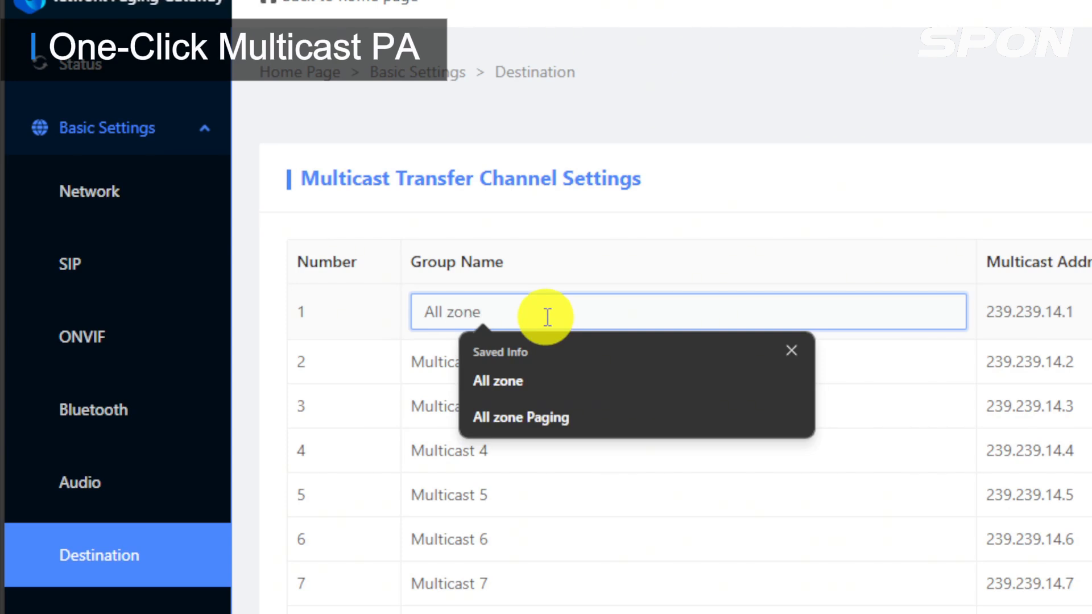
left_click(595, 268)
Rename groups 2 and 3 to Indoor Area and Outdoor Area and save the destinations.
left_click(566, 356)
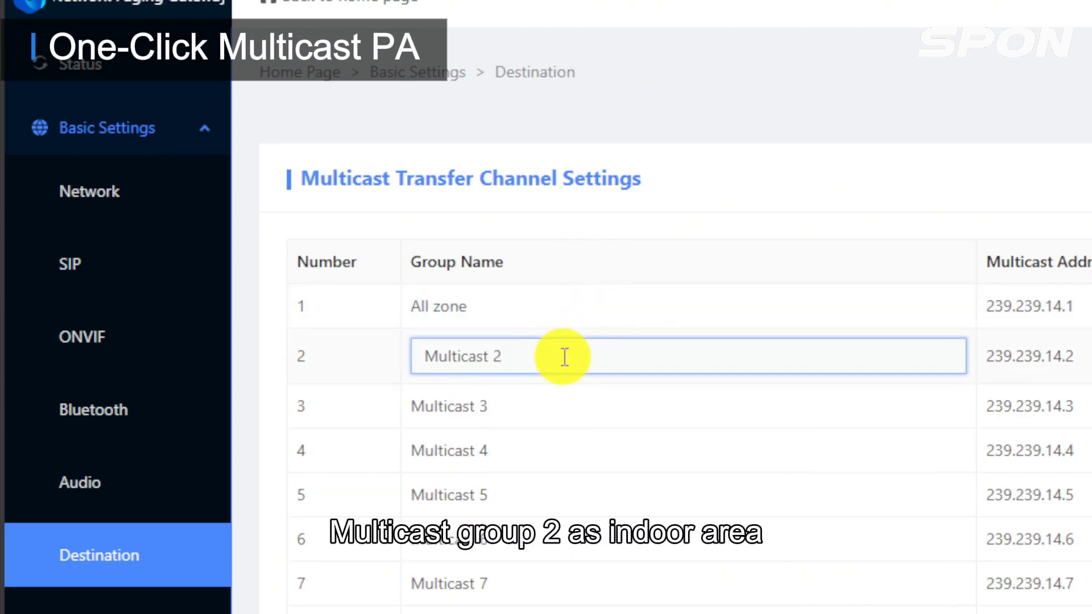
triple_click(563, 357)
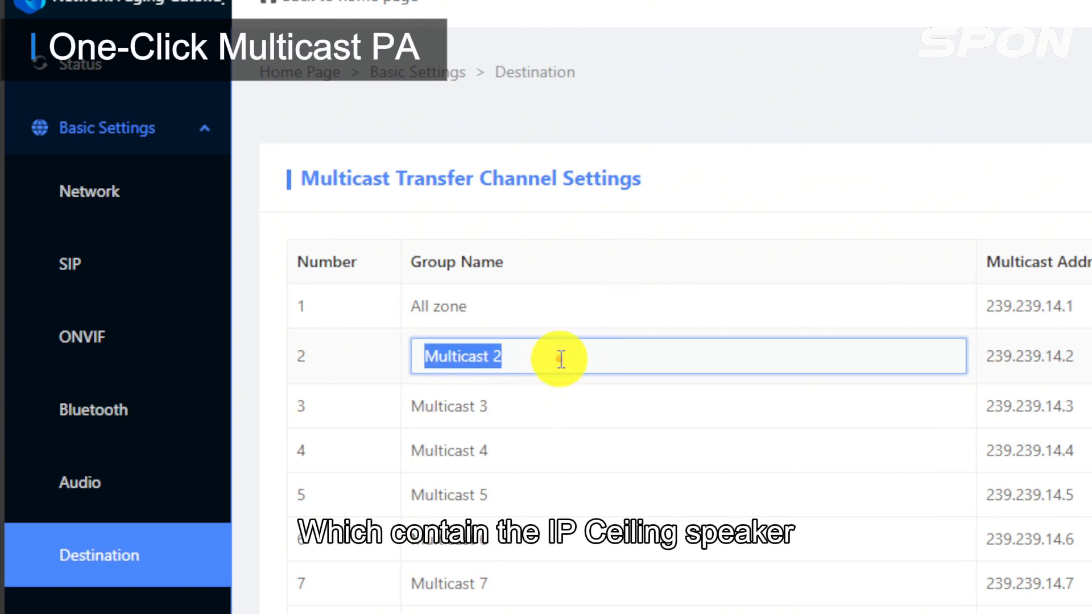
type("Indoor A")
key("Tab")
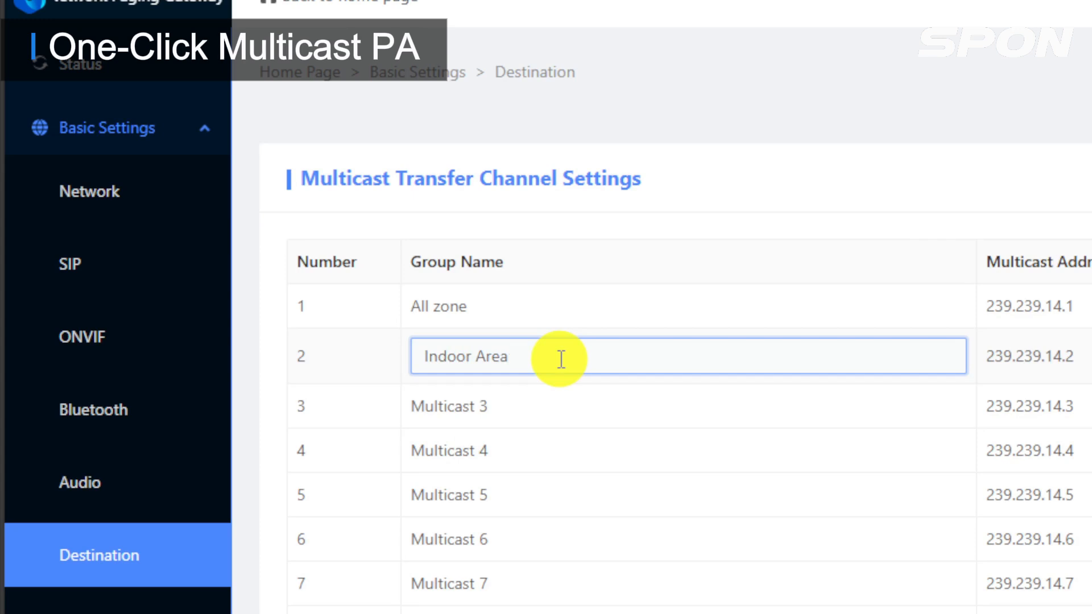
left_click(556, 408)
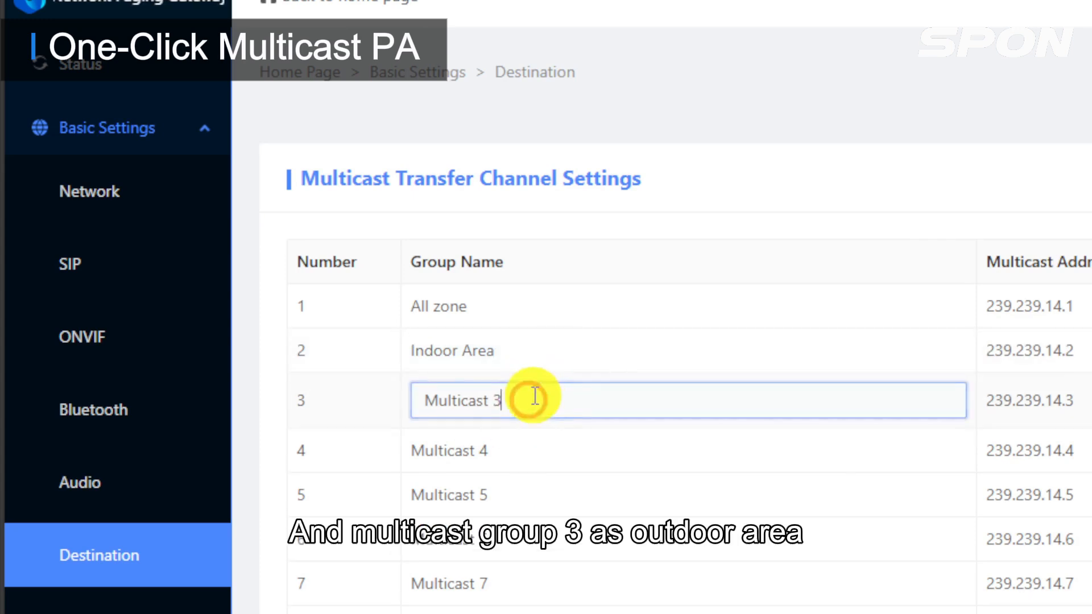
triple_click(545, 398)
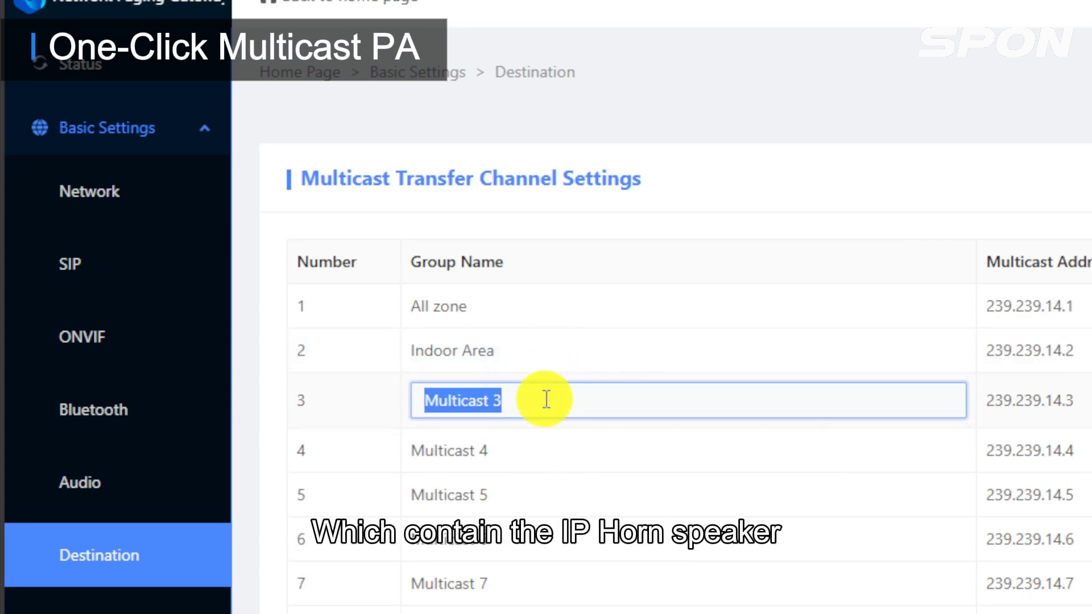
type("Outdoor Area")
key("Escape")
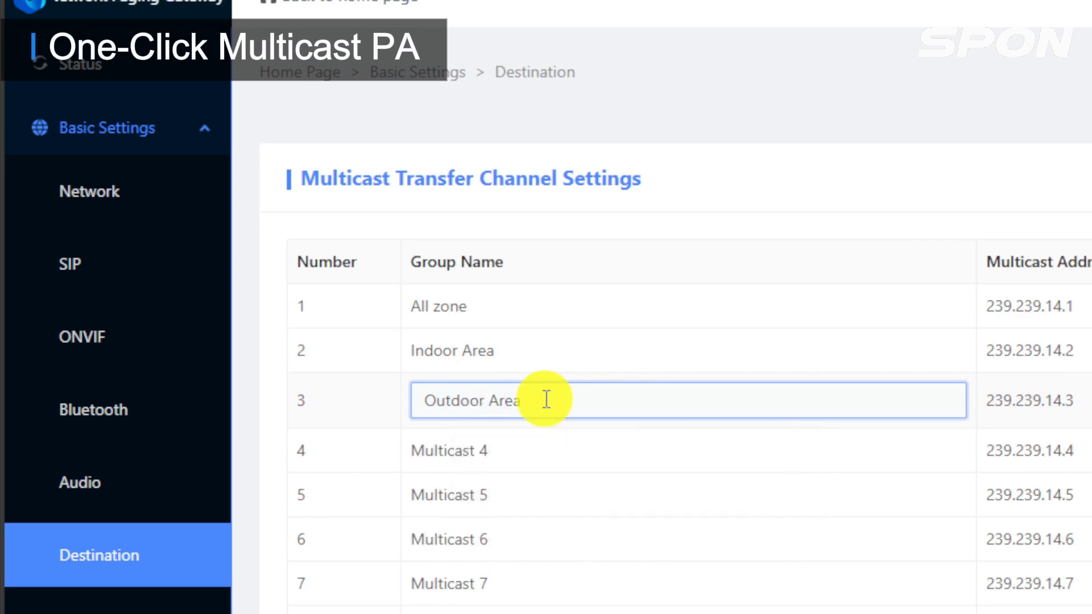
left_click(904, 190)
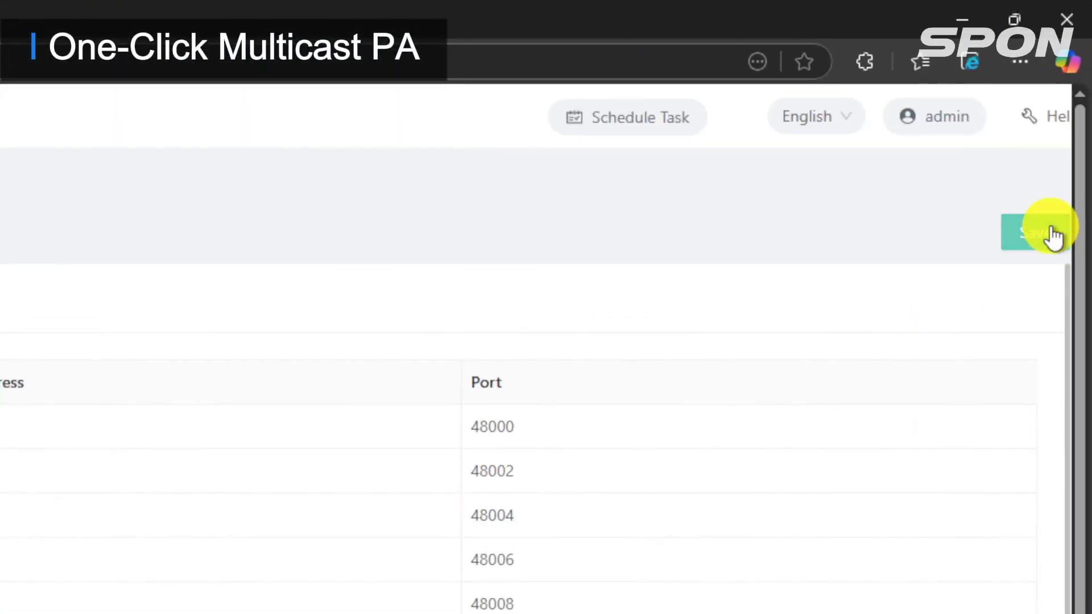
left_click(1051, 234)
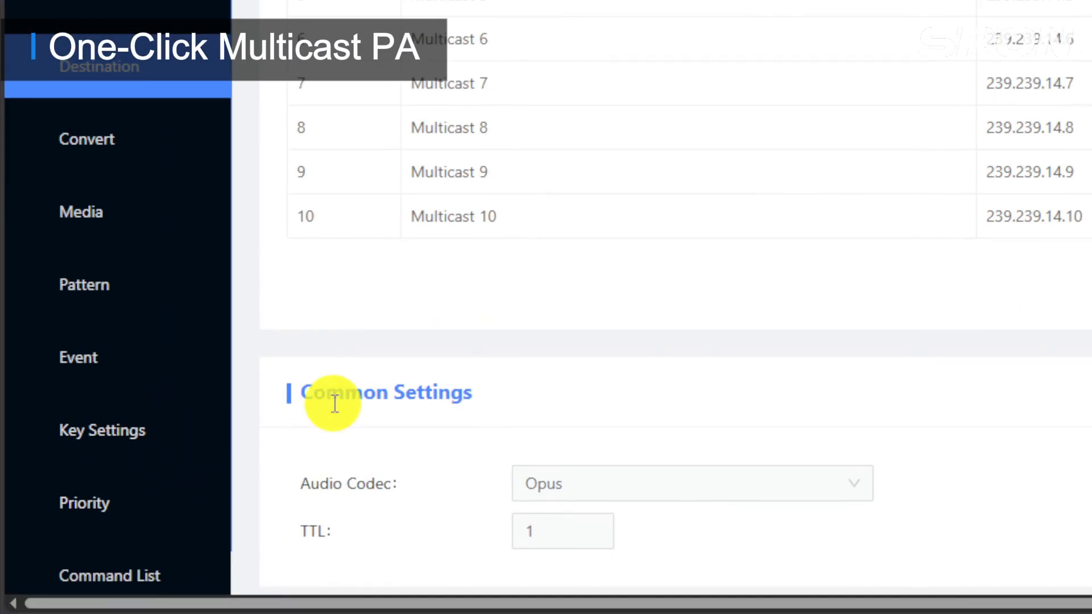
left_click(140, 436)
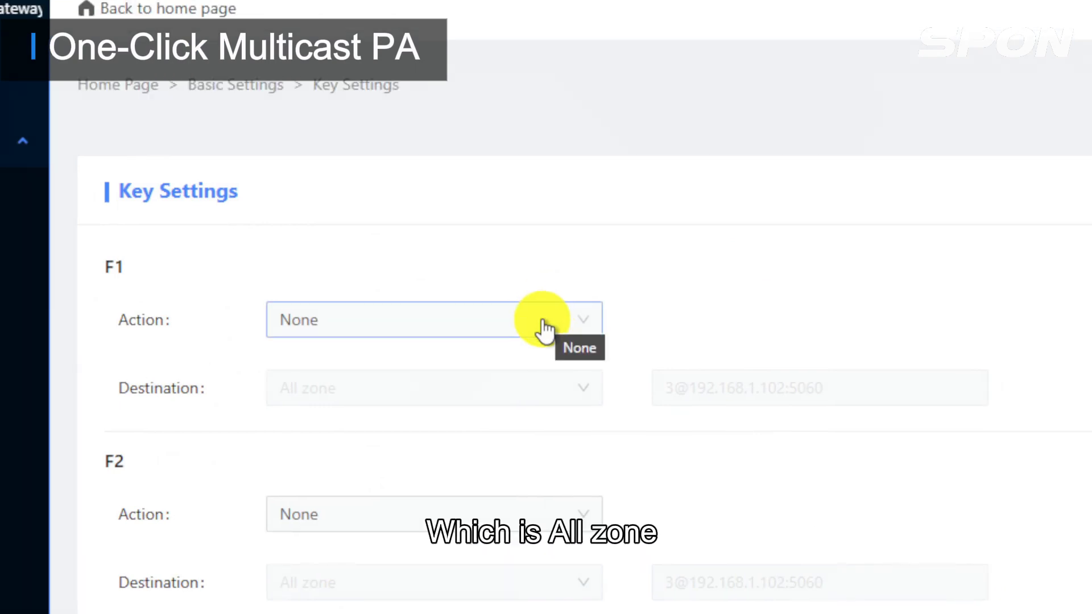
Set key F1 to trigger Emergency Alarm with destination All zone.
left_click(543, 328)
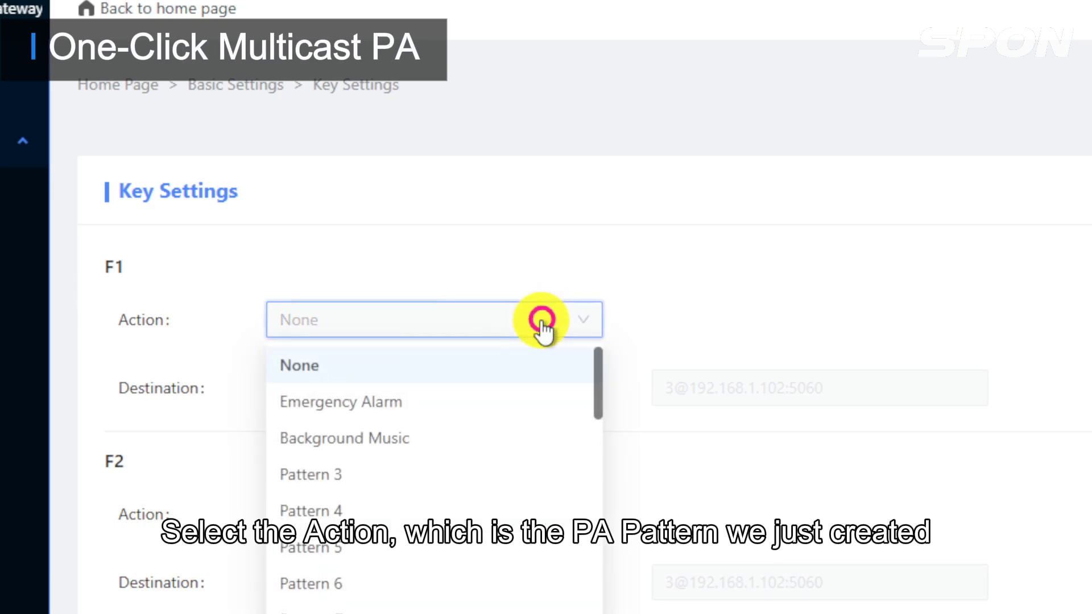
left_click(487, 410)
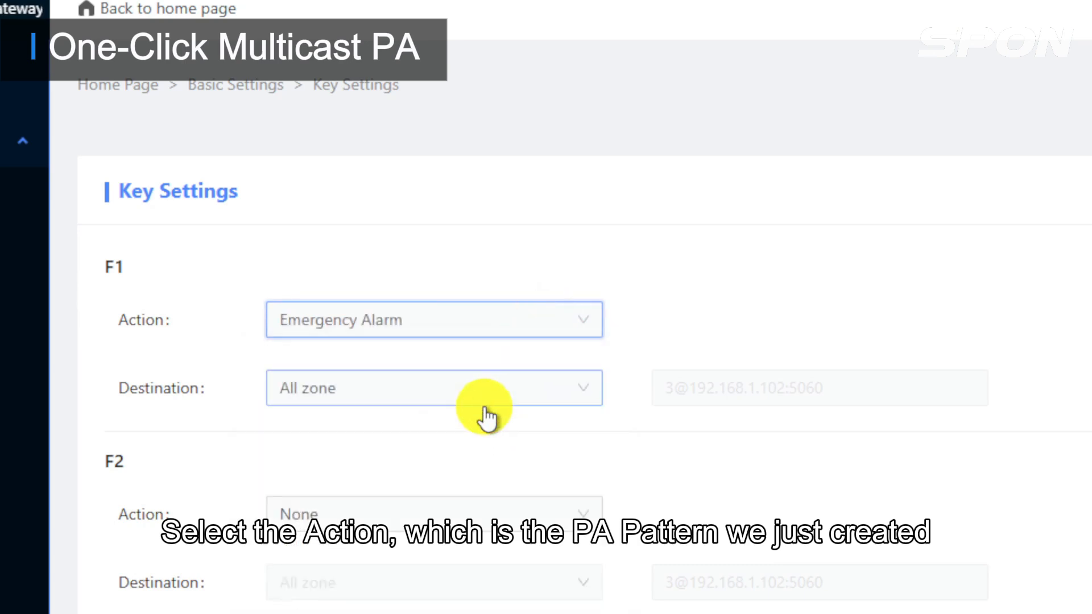
left_click(307, 391)
left_click(323, 447)
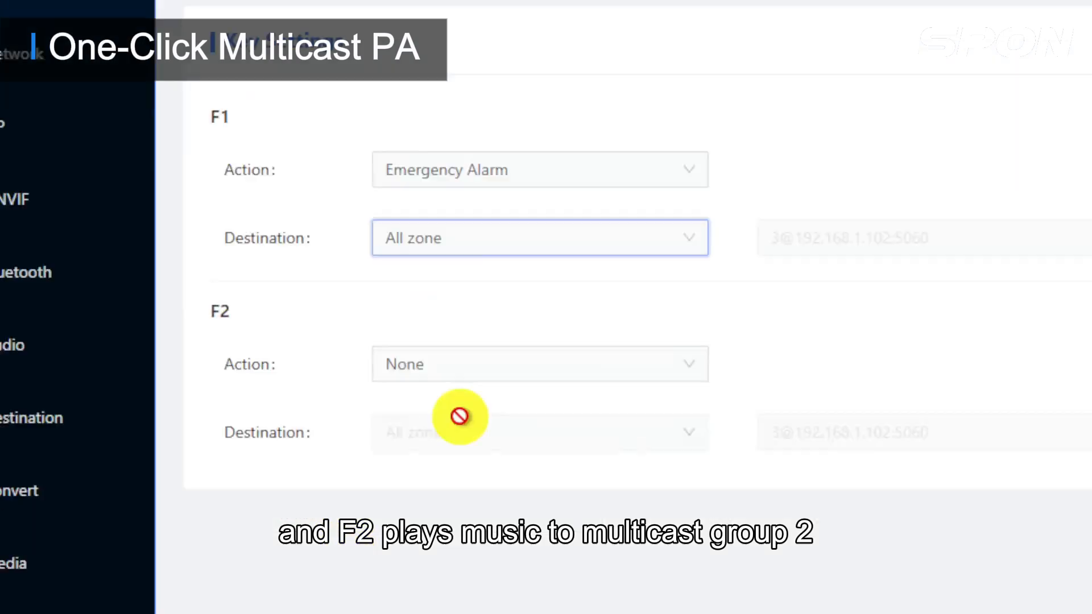
Set key F2 to play Background Music with destination Indoor Area.
left_click(486, 372)
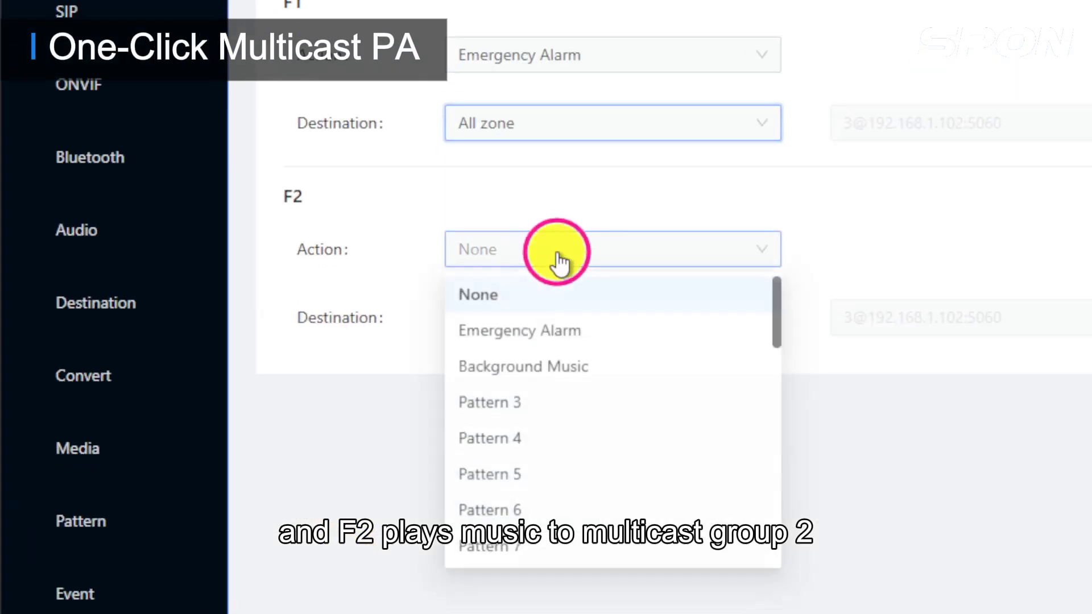
left_click(571, 369)
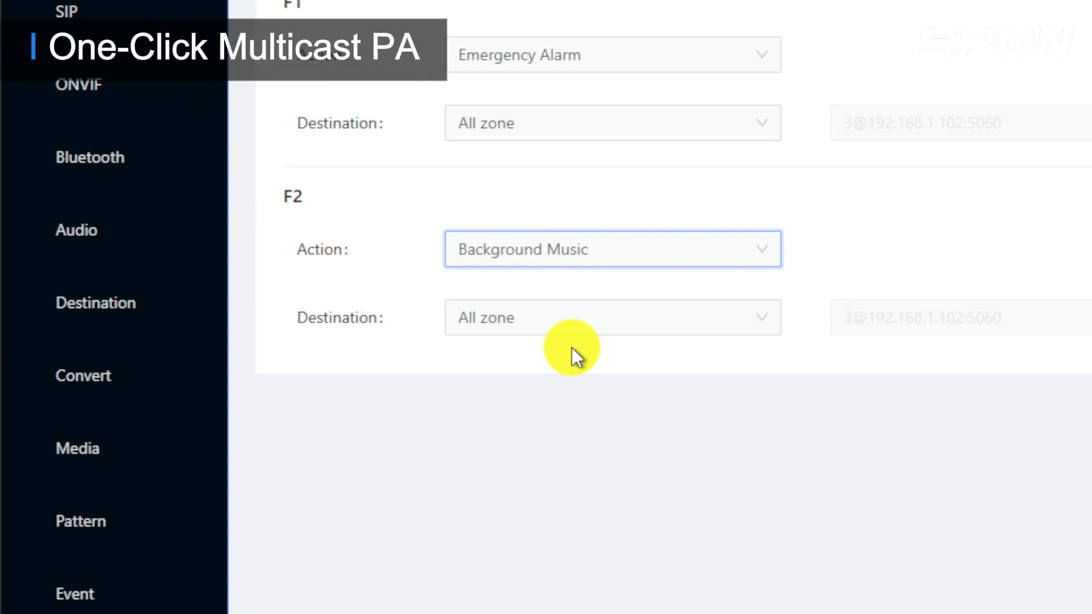
left_click(577, 318)
left_click(563, 405)
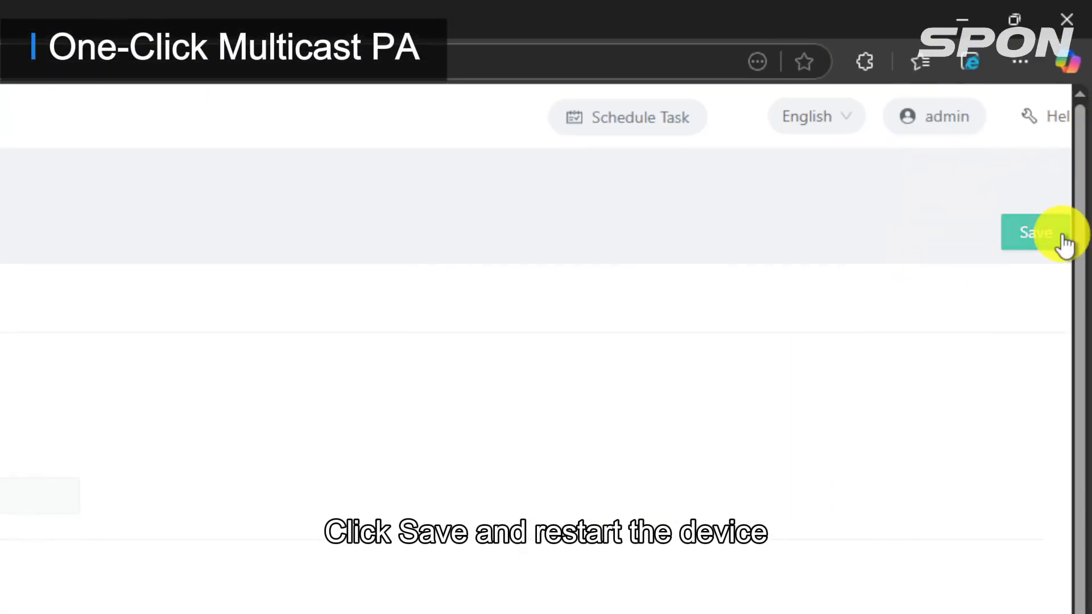
Save the F1/F2 key bindings and reboot the gateway from Advanced Settings > Maintain.
left_click(1057, 239)
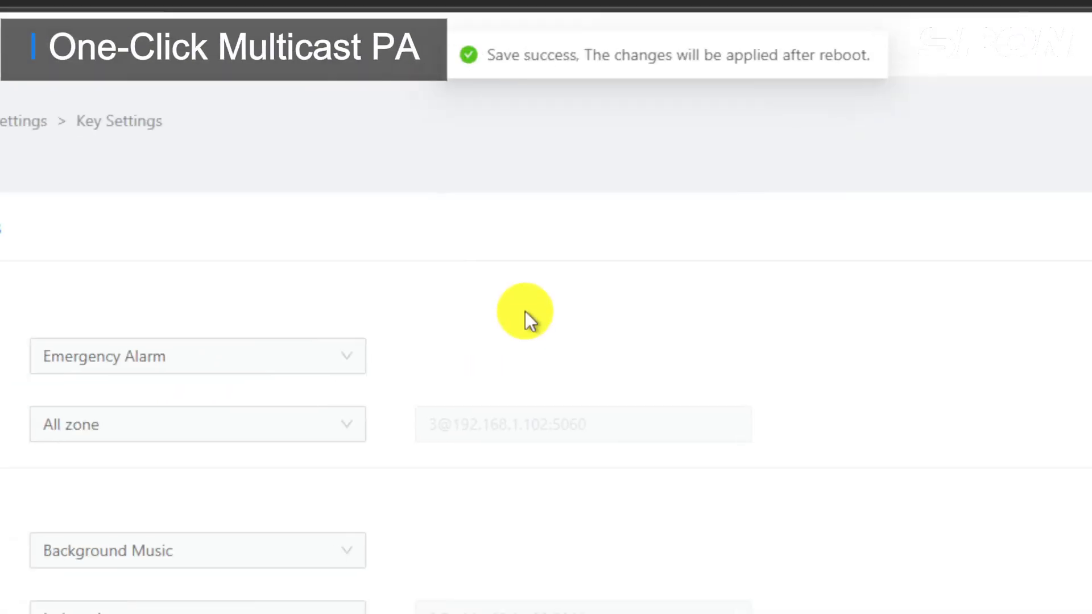
scroll(121, 469, "down", 2)
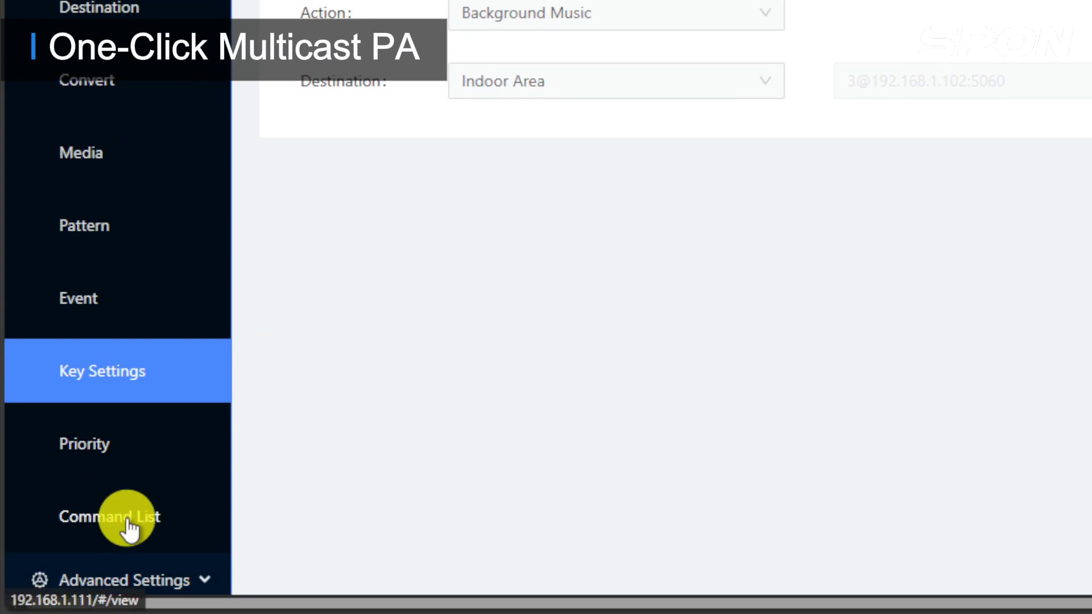
left_click(164, 568)
scroll(165, 534, "down", 2)
scroll(164, 529, "down", 2)
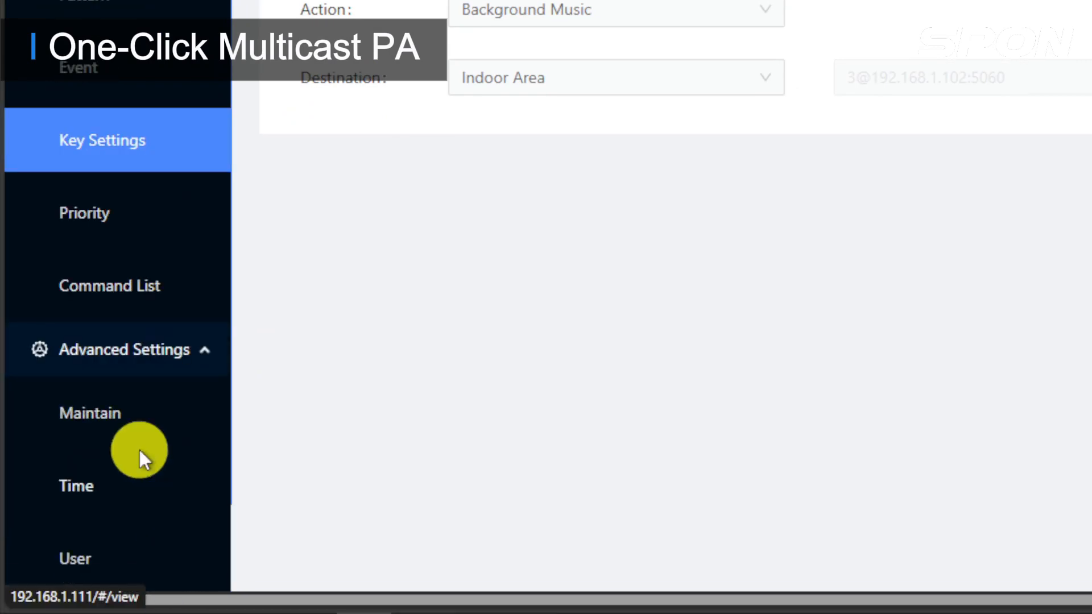
left_click(131, 420)
left_click(503, 319)
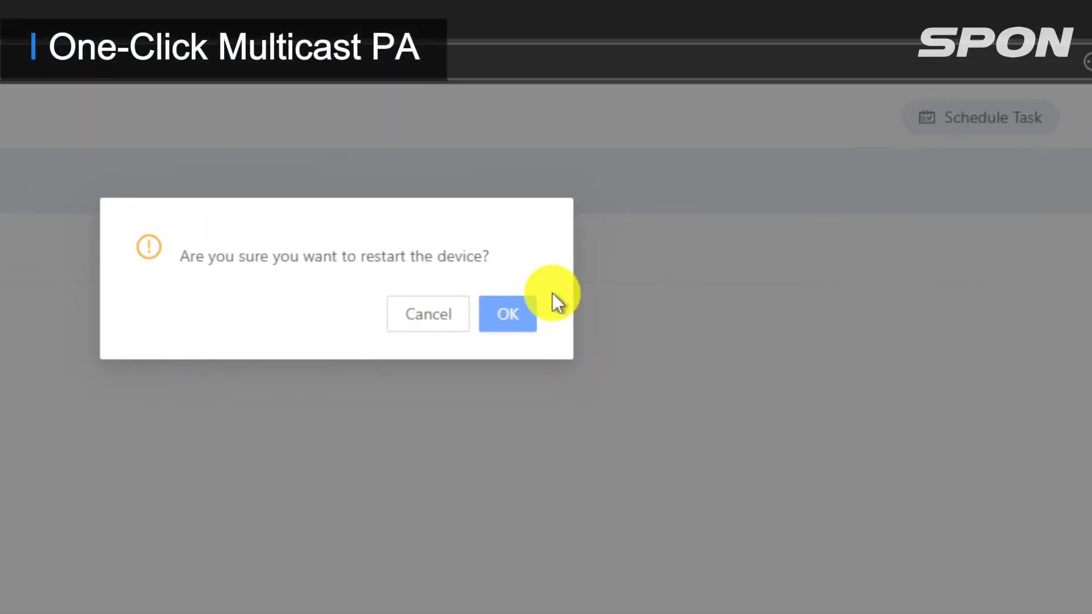
left_click(520, 313)
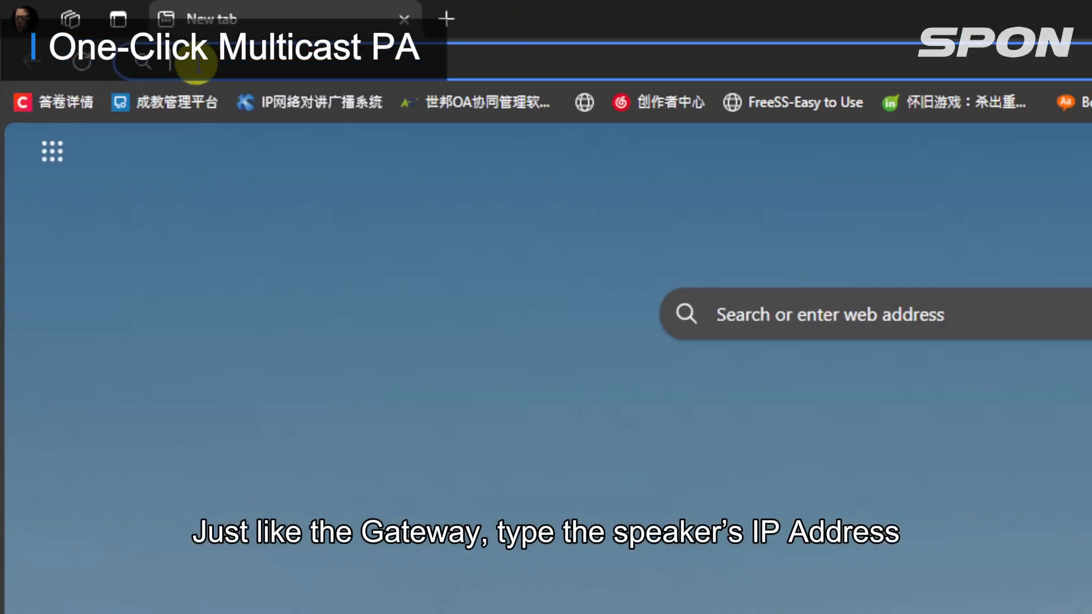
Go to 192.168.1.120 and sign in to the ceiling speaker with its user name and password.
type("192.1")
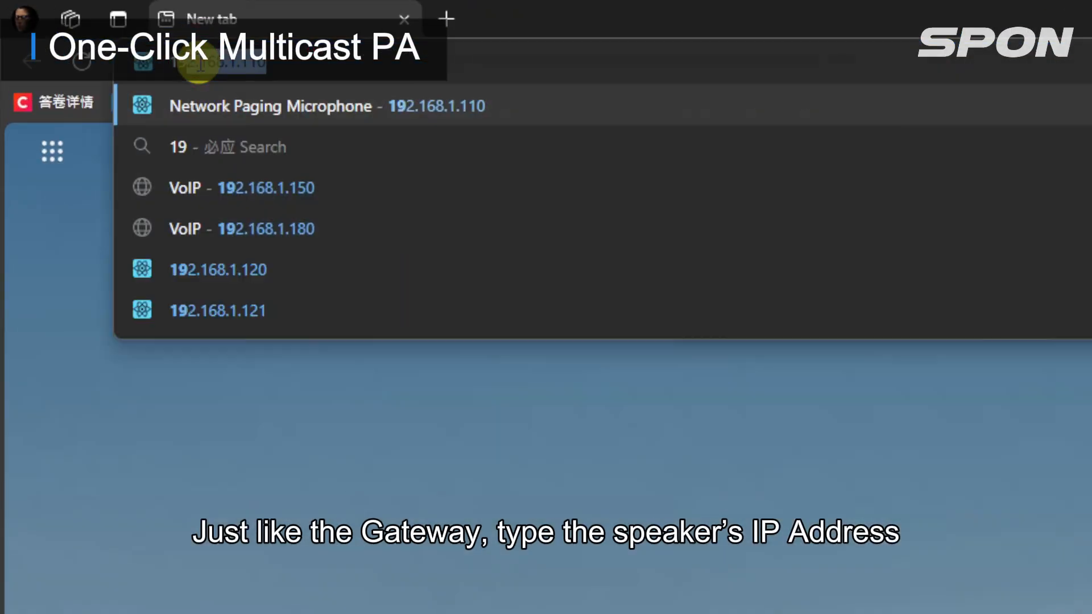
type("68.1.120")
key("Return")
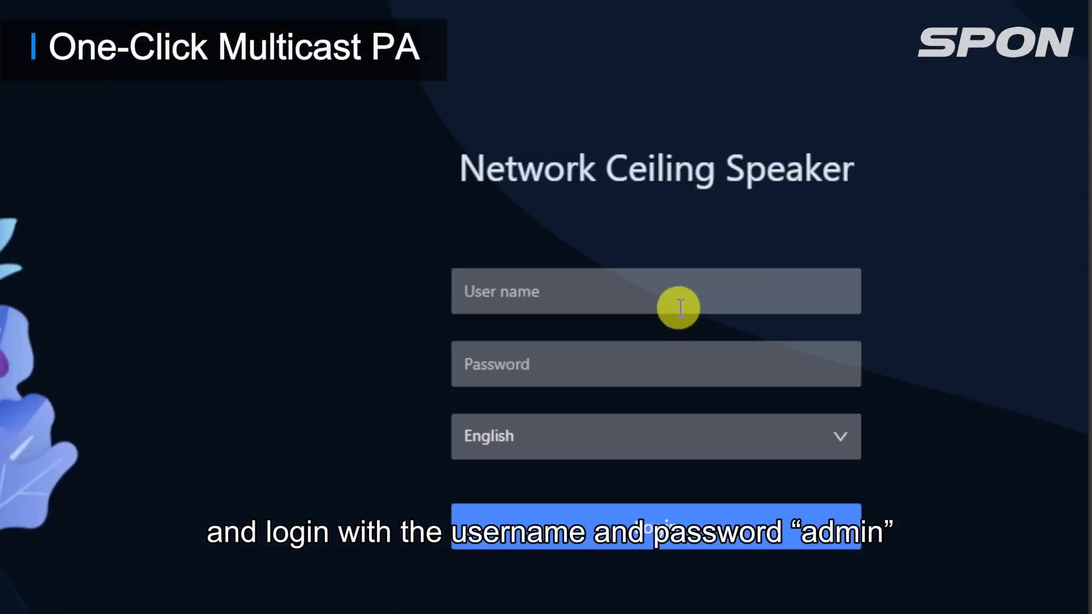
left_click(881, 297)
type("admin")
key("Tab")
type("admi")
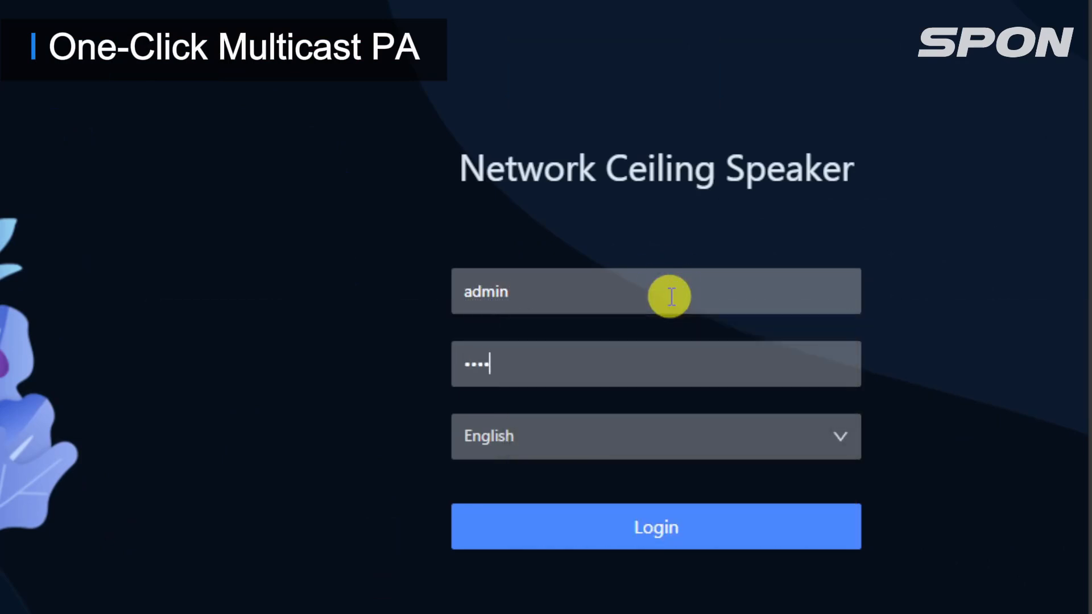
type("n")
left_click(653, 534)
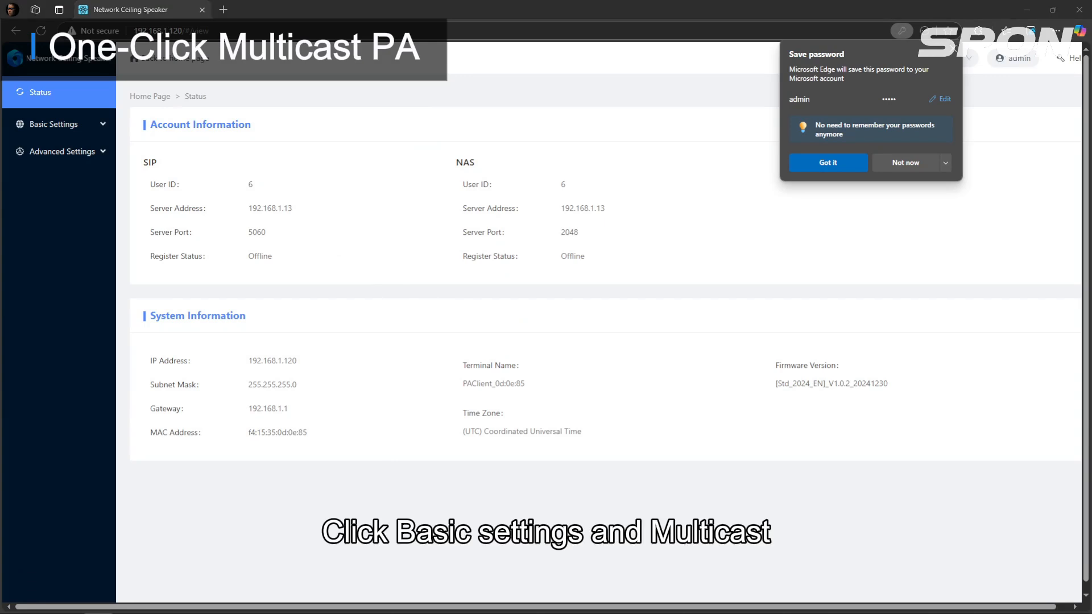
Enable multicast groups 1 and 2 in the ceiling speaker's Multicast settings.
left_click(50, 124)
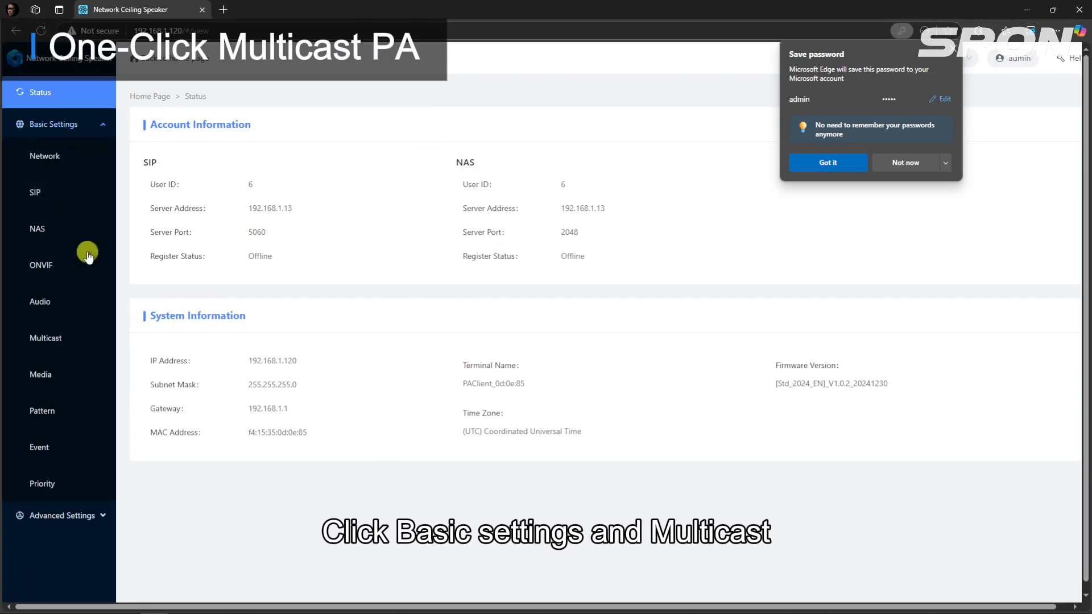
left_click(72, 338)
left_click(954, 49)
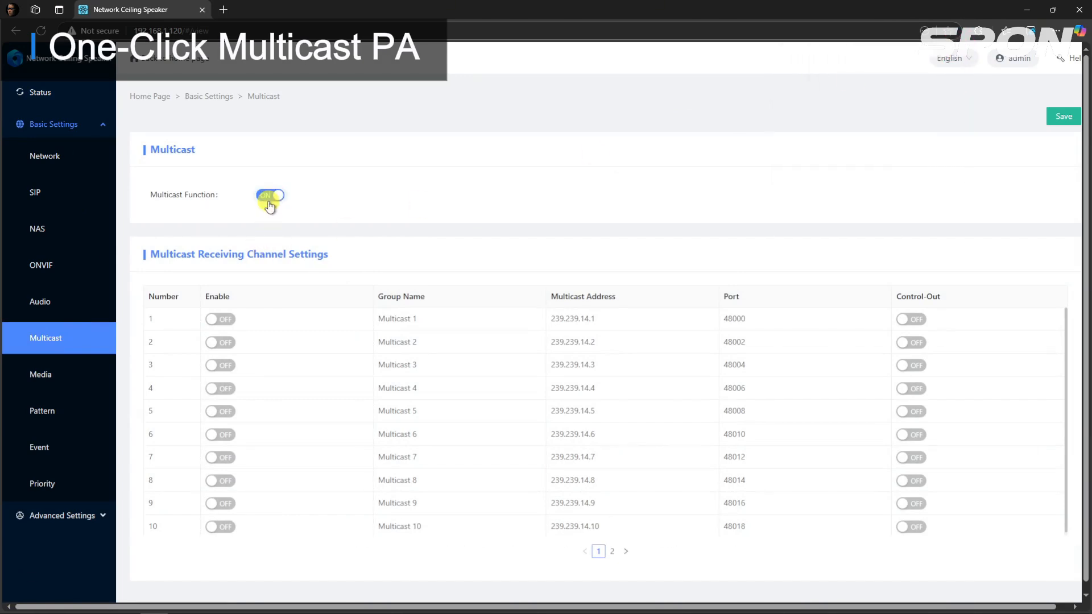
left_click(225, 320)
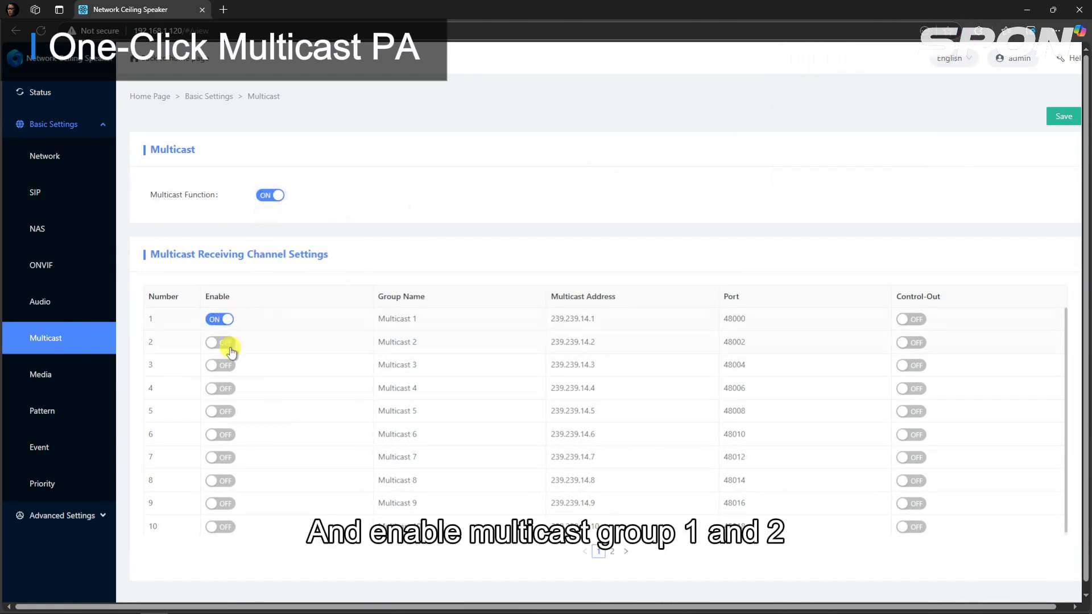
left_click(233, 344)
Rename groups 1 and 2 to All zone and Indoor Area and save.
left_click(420, 319)
left_click_drag(427, 319, 365, 319)
type("All zone")
left_click(377, 344)
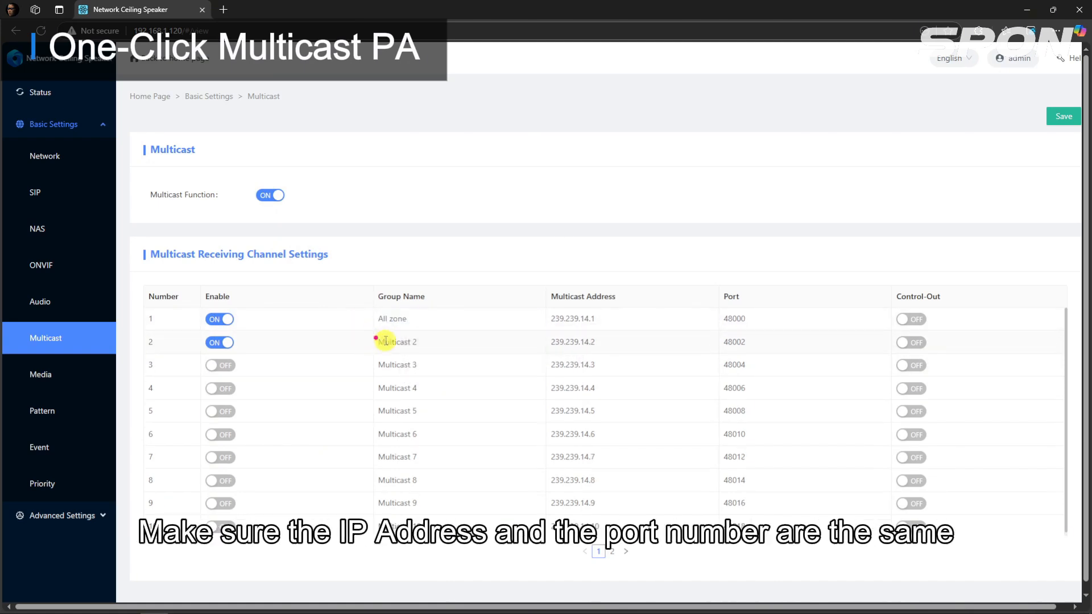
left_click_drag(436, 344, 382, 344)
type("Indoor Area")
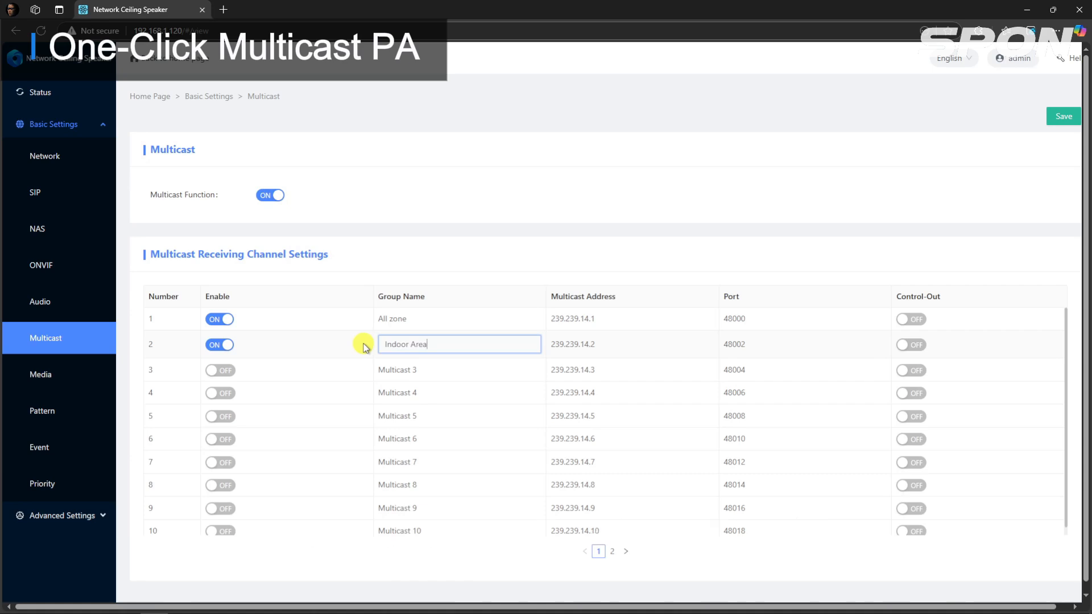
left_click(439, 288)
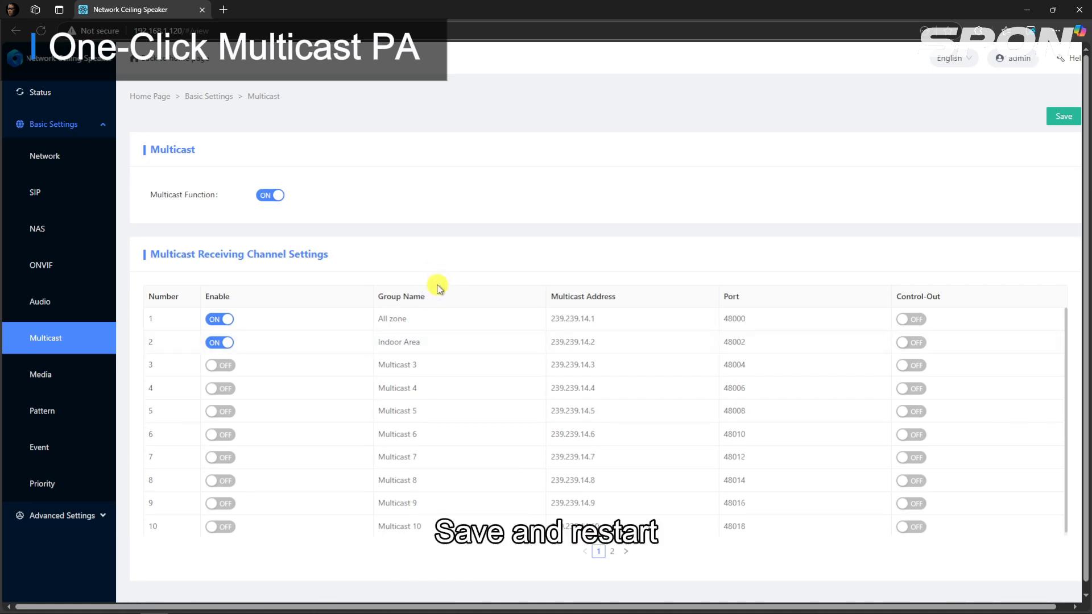
left_click(1067, 116)
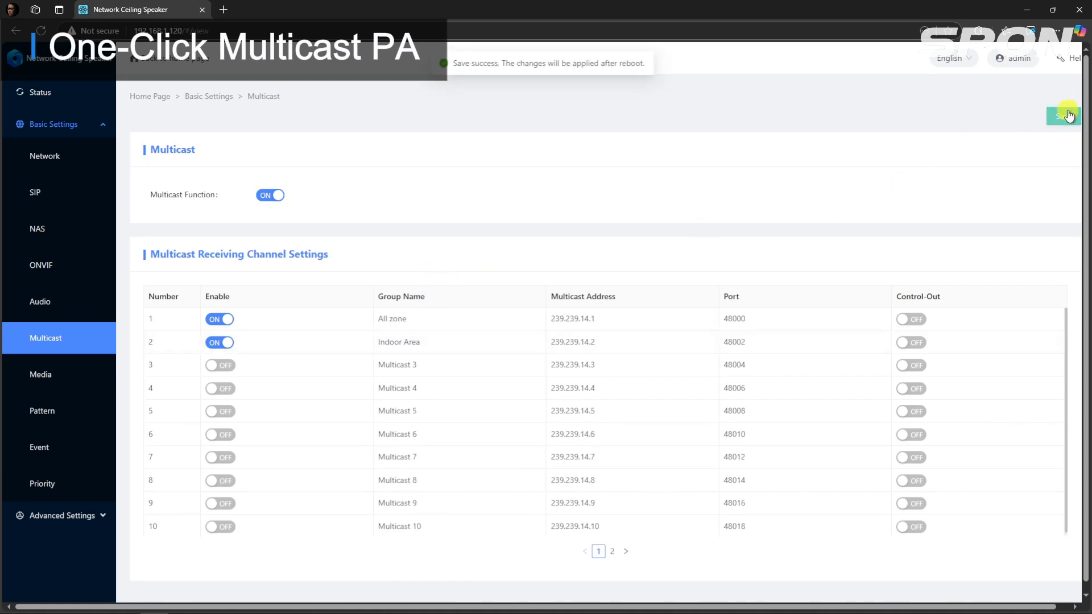
Reboot the ceiling speaker from Advanced Settings > Maintain and confirm.
left_click(86, 517)
left_click(51, 471)
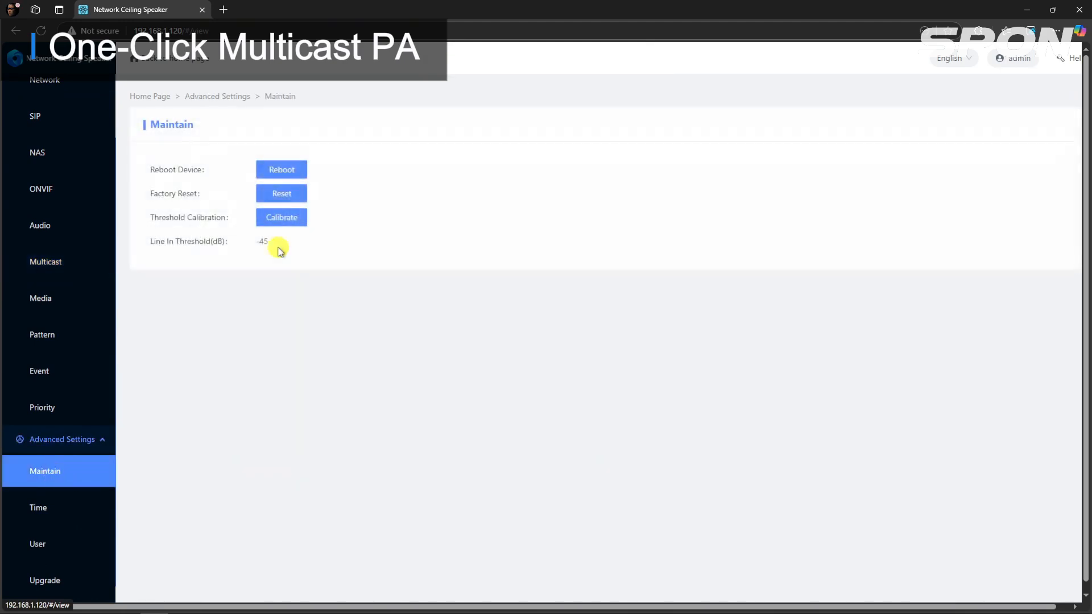
left_click(284, 169)
left_click(629, 154)
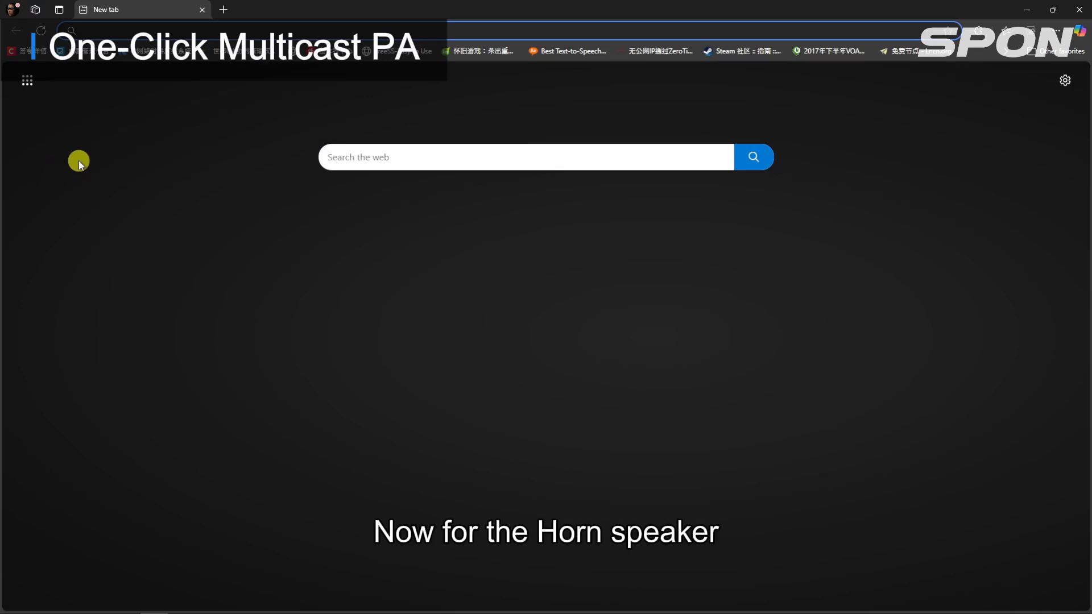
Load 192.168.1.121 and sign in to the horn speaker with its user name and password.
type("192.168.1.12")
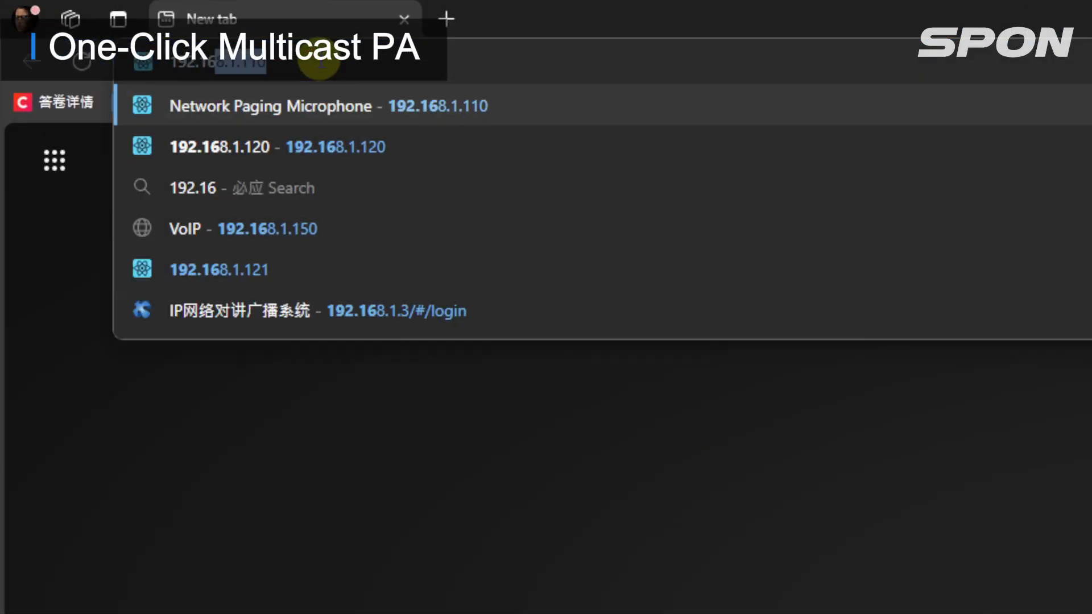
type("1")
key("Return")
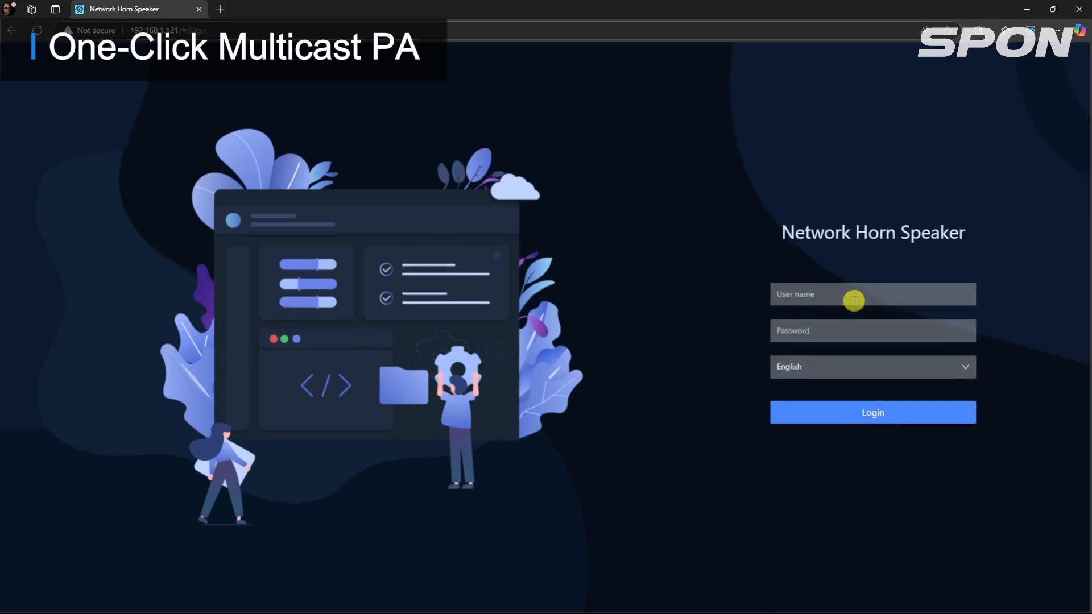
left_click(854, 300)
type("admin")
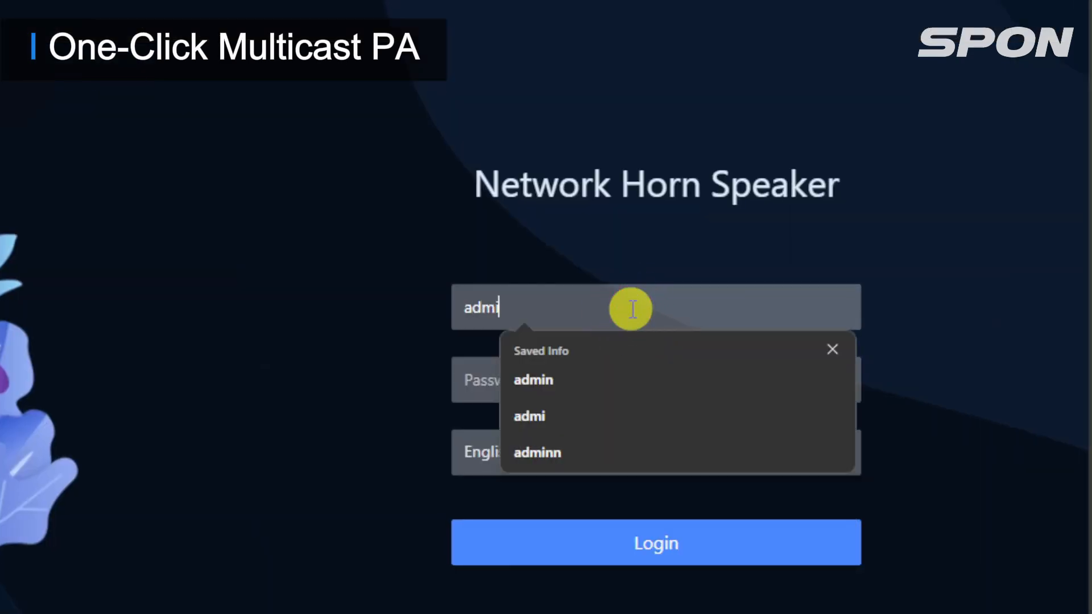
key("Tab")
type("admin")
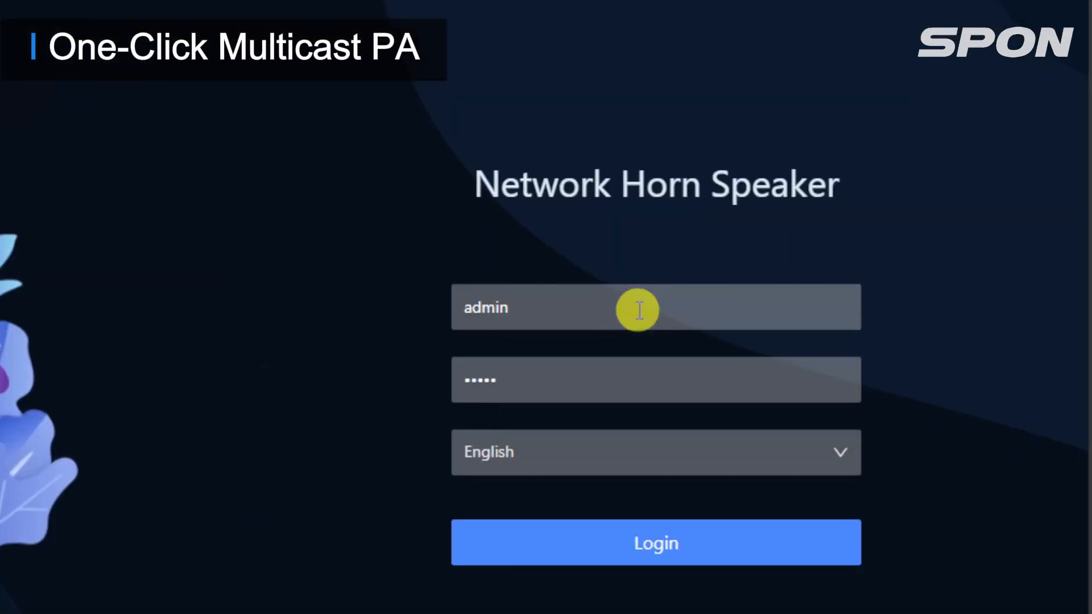
left_click(636, 546)
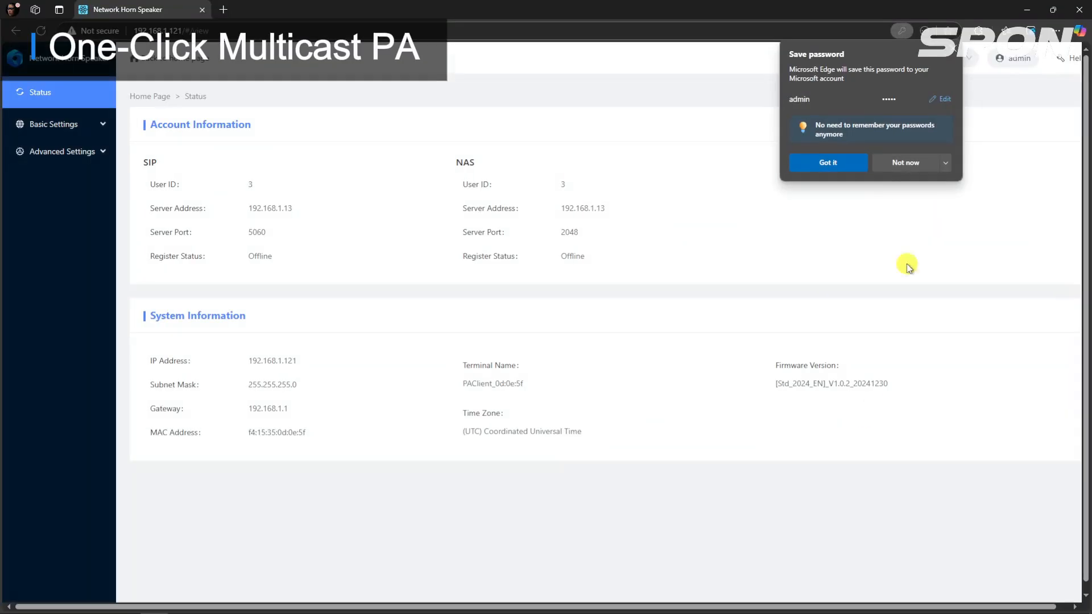
Open the horn speaker's Basic Settings multicast page.
left_click(950, 56)
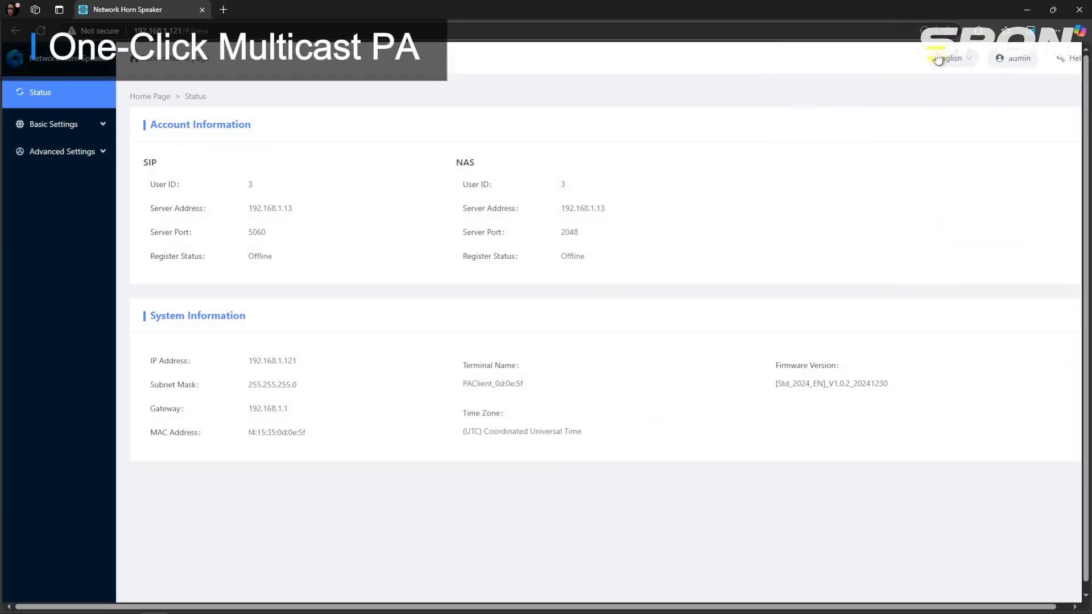
left_click(80, 125)
left_click(67, 343)
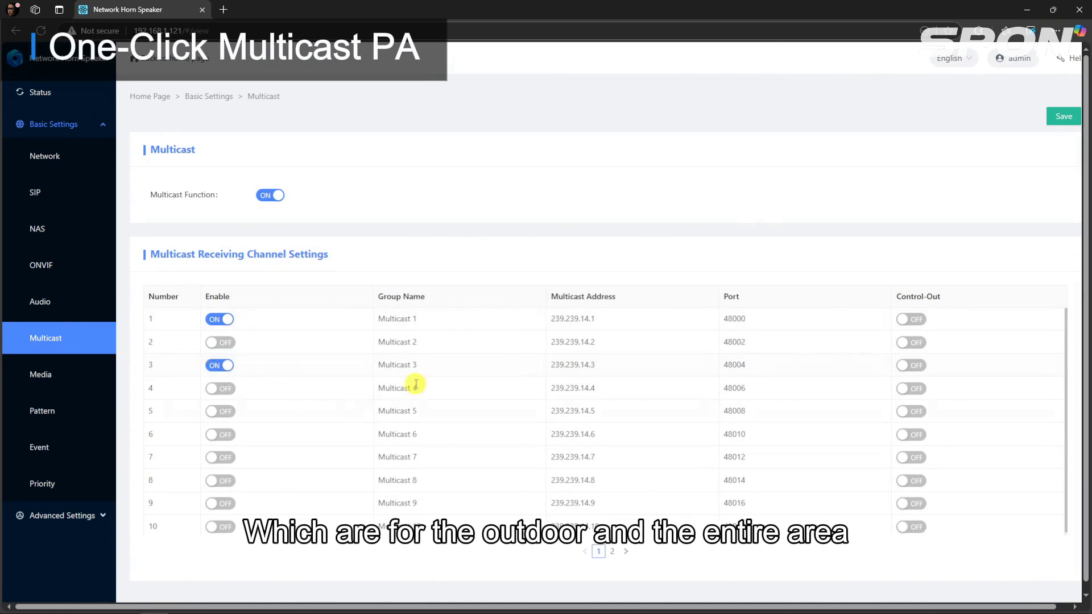
Rename multicast group 1 to 'All zone' and group 3 to 'Outdoor Area', then save.
left_click(416, 317)
left_click_drag(426, 322, 388, 321)
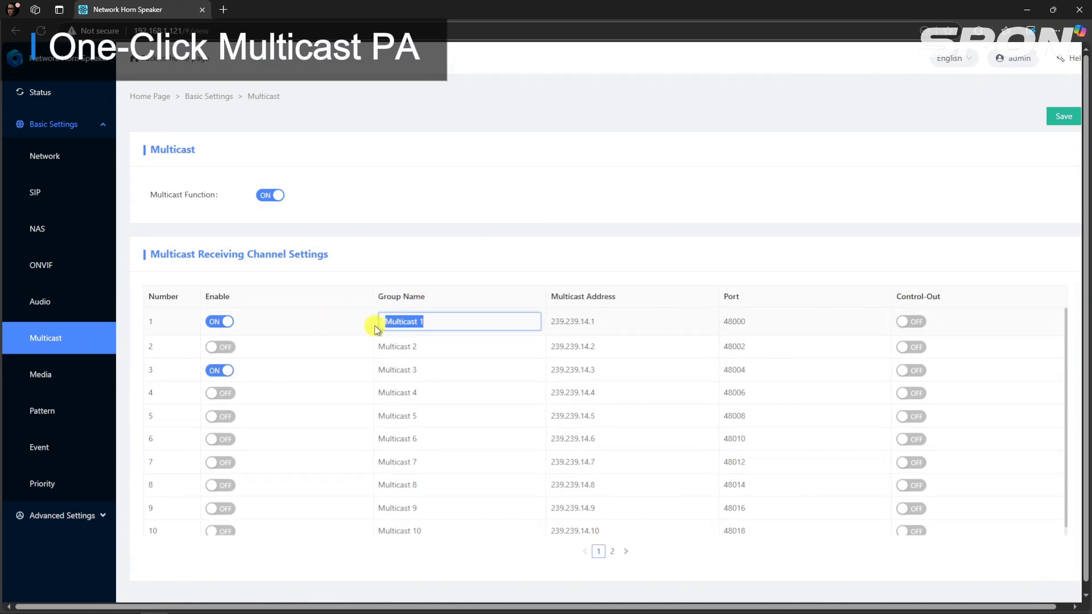
type("All zone")
left_click(388, 371)
left_click_drag(402, 367, 366, 368)
type("Outdoor Area")
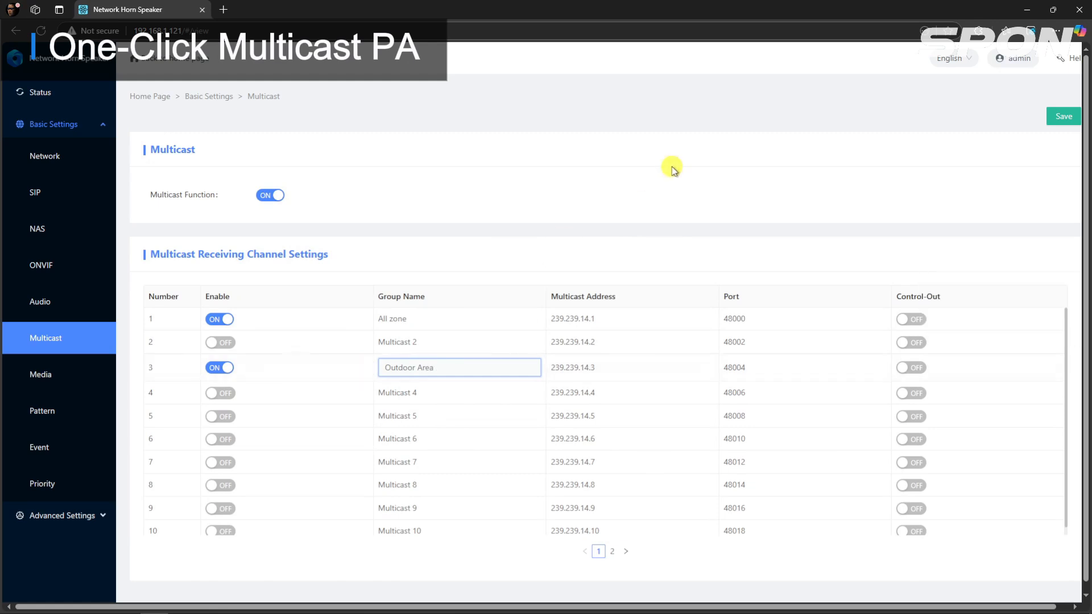
left_click(636, 225)
left_click(1062, 116)
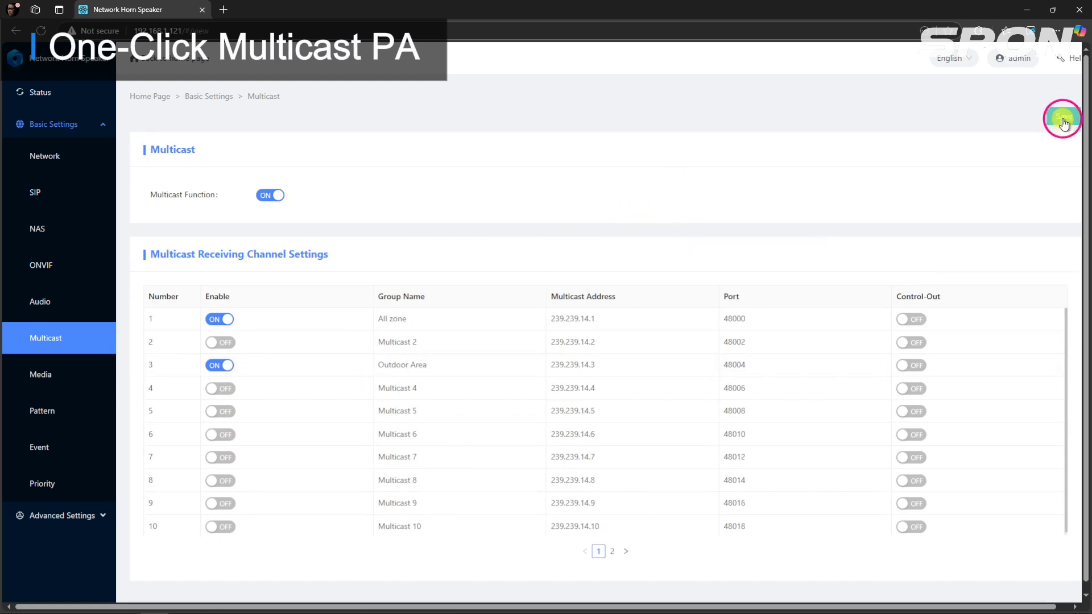
Reboot the horn speaker from Advanced Settings > Maintain and confirm.
left_click(74, 517)
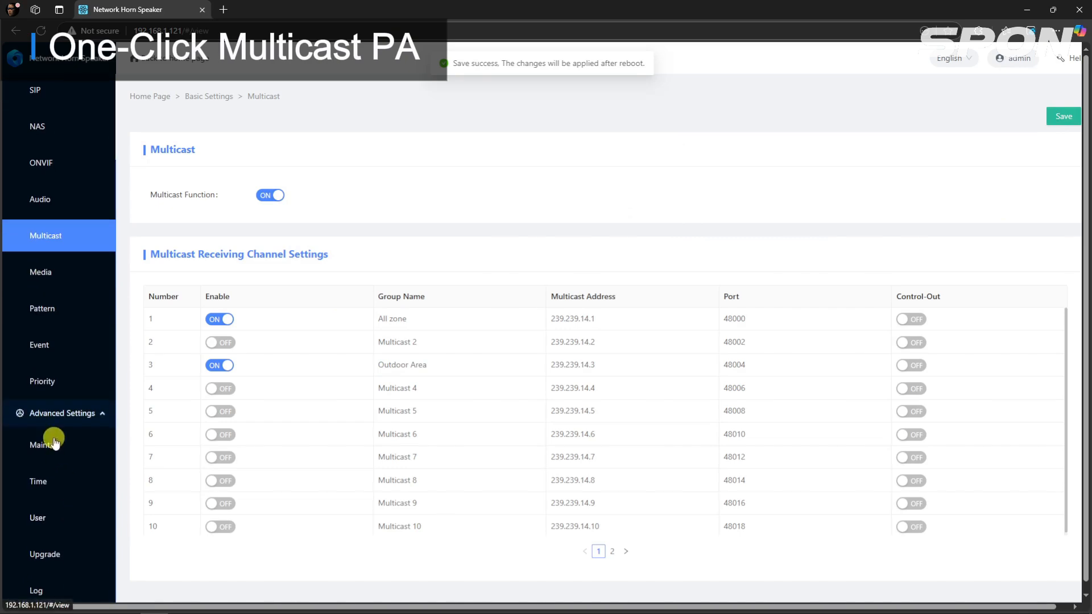
left_click(50, 446)
left_click(278, 173)
left_click(631, 159)
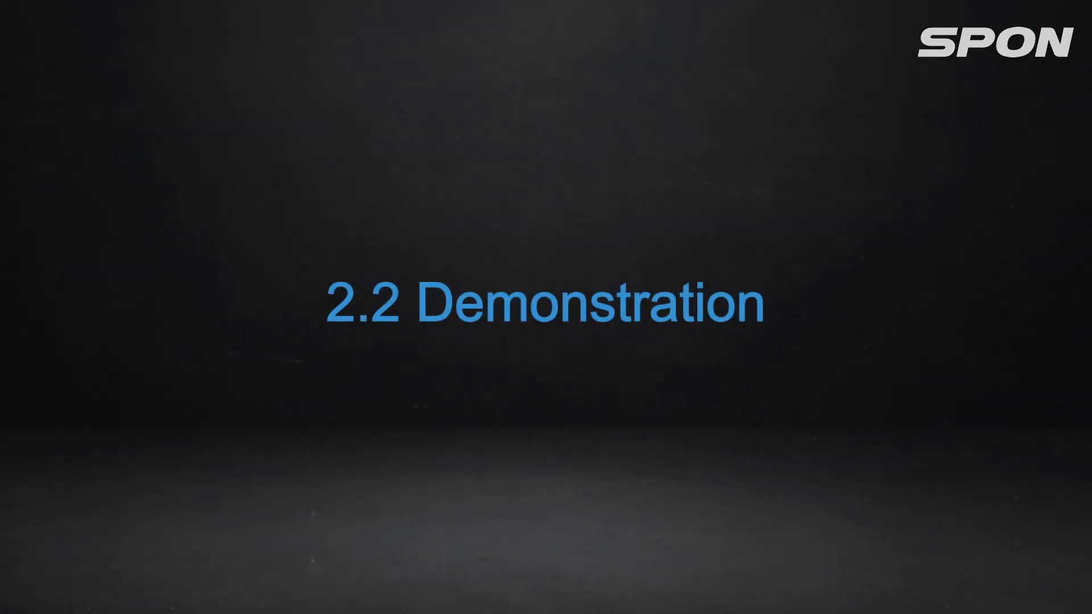